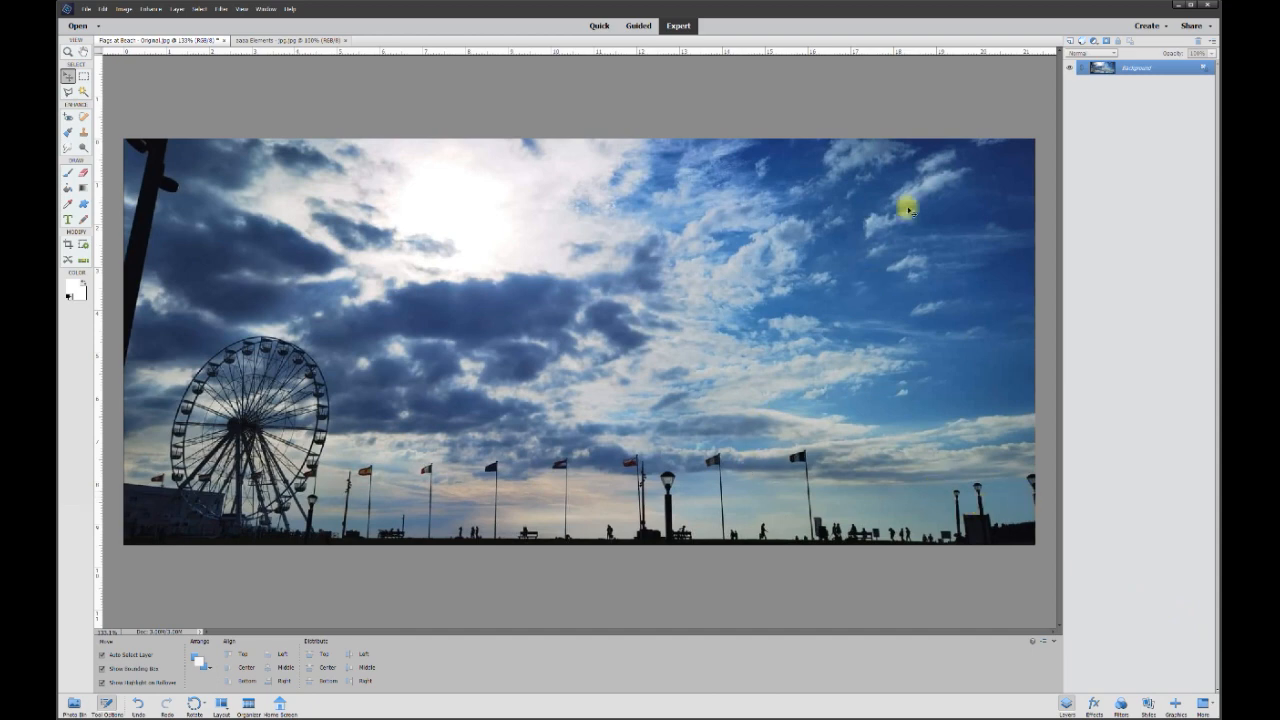
# - Duplicate the Background layer as Background copy and hide the original Background layer
pyautogui.rightClick(1145, 70)
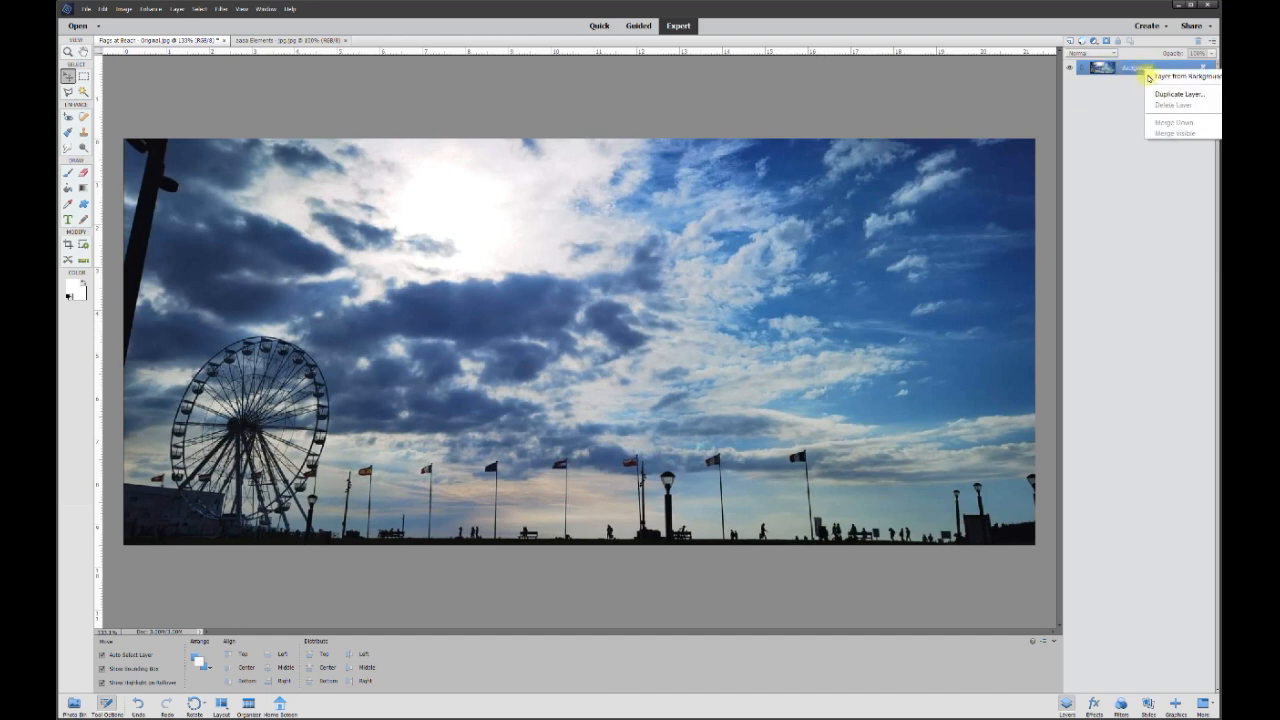
pyautogui.click(1152, 93)
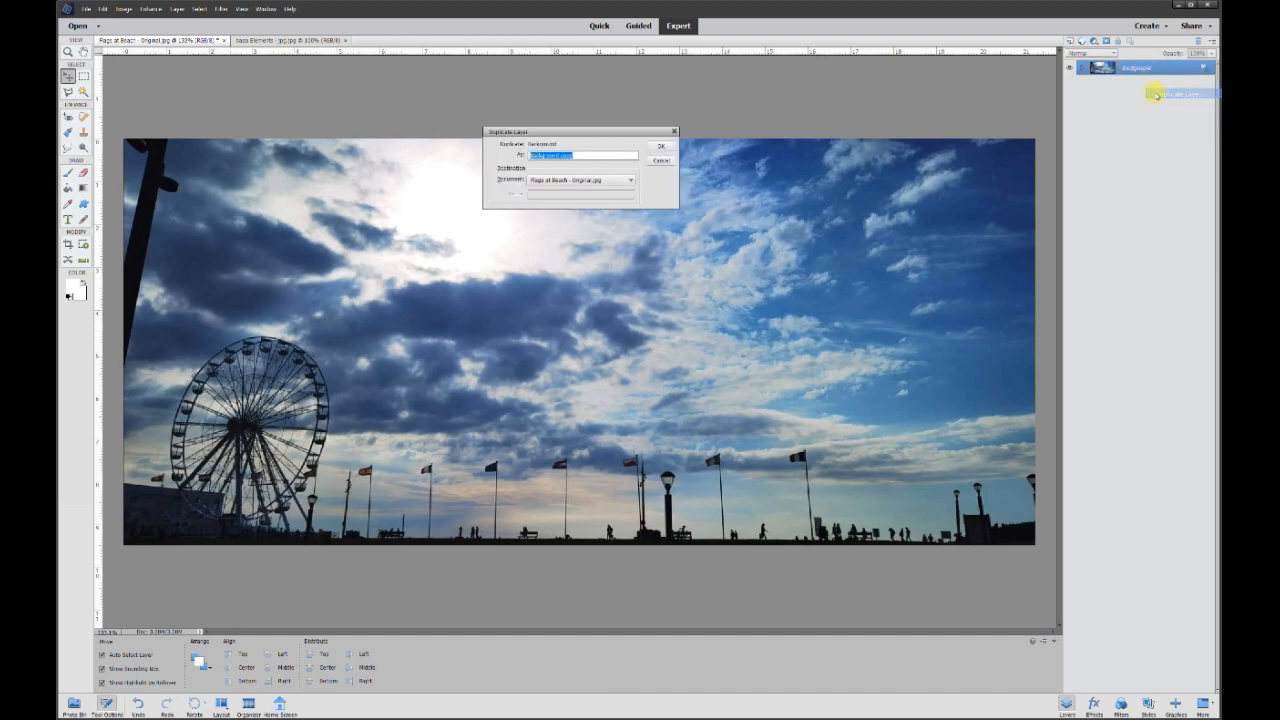
pyautogui.click(668, 147)
pyautogui.click(1070, 83)
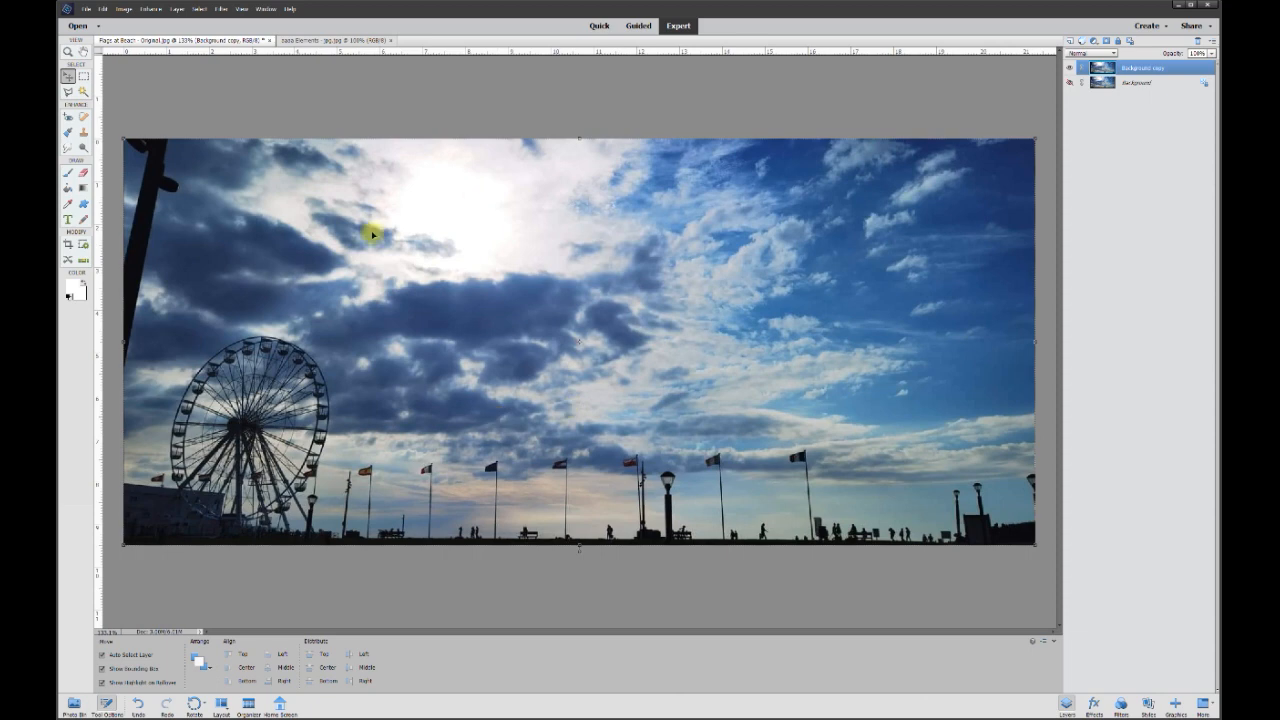
# - Turn the Background copy layer black and white with the Remove Color adjustment
pyautogui.click(151, 9)
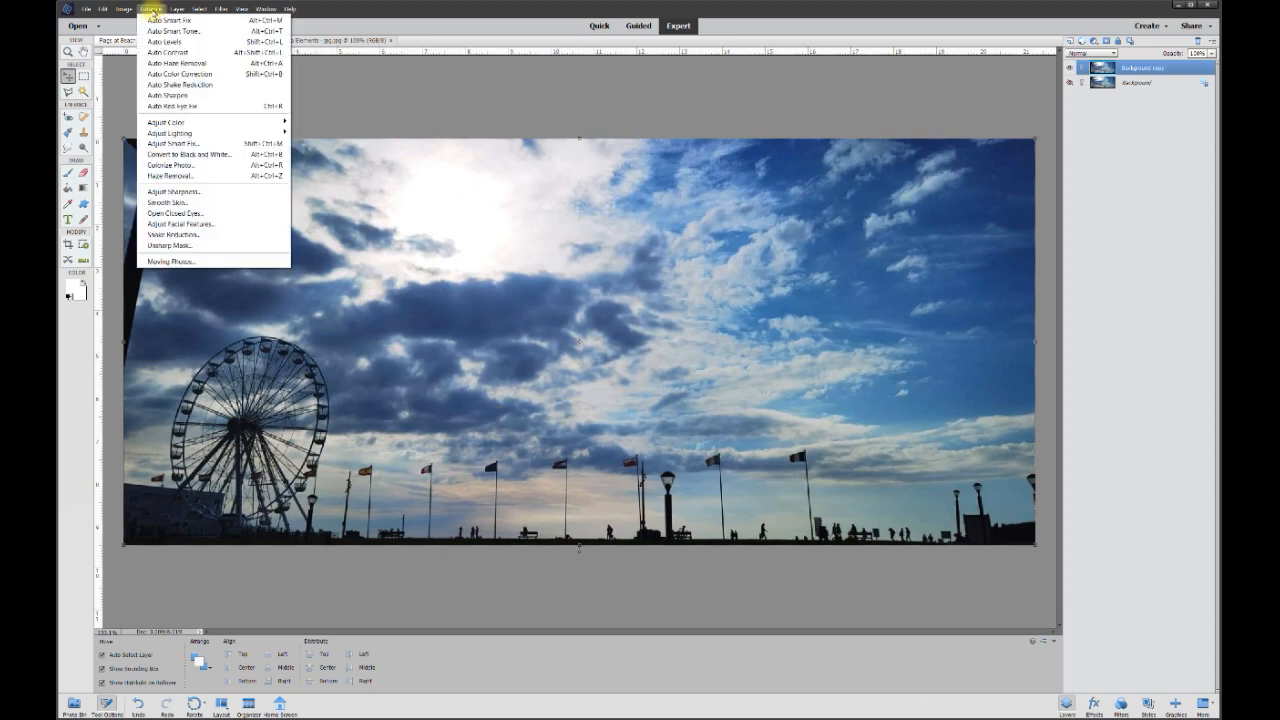
pyautogui.moveTo(168, 122)
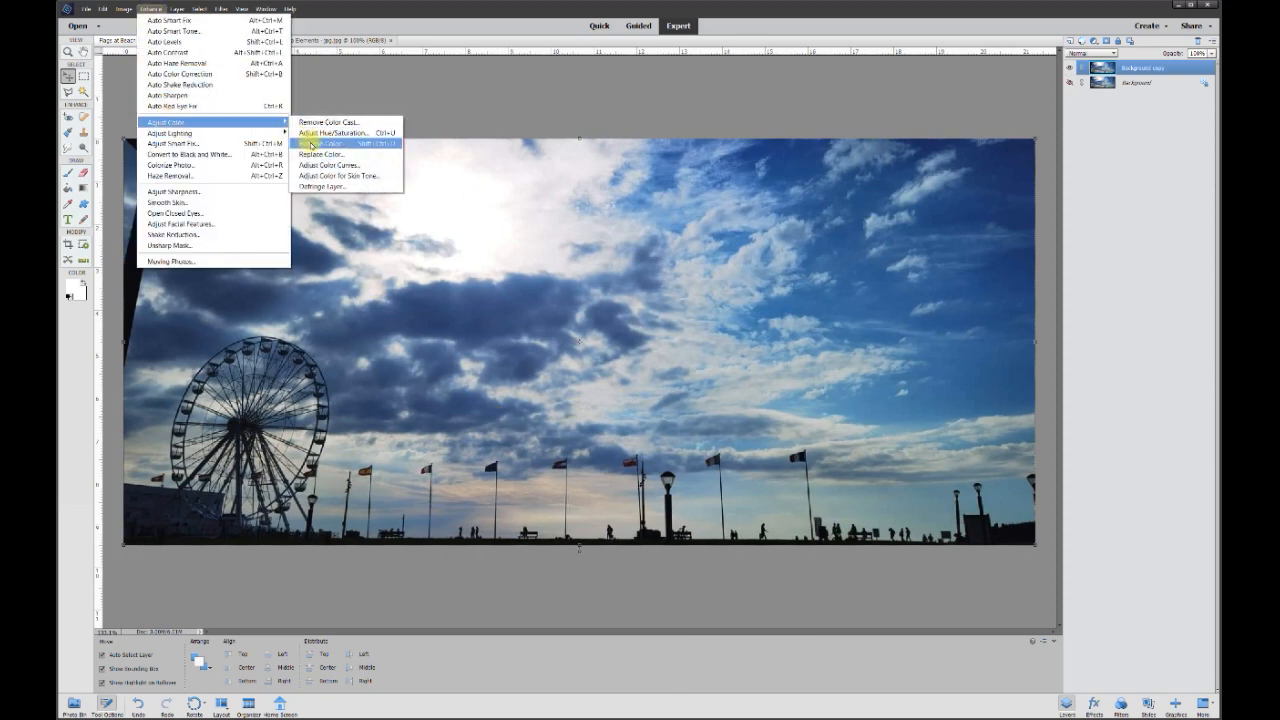
pyautogui.click(311, 145)
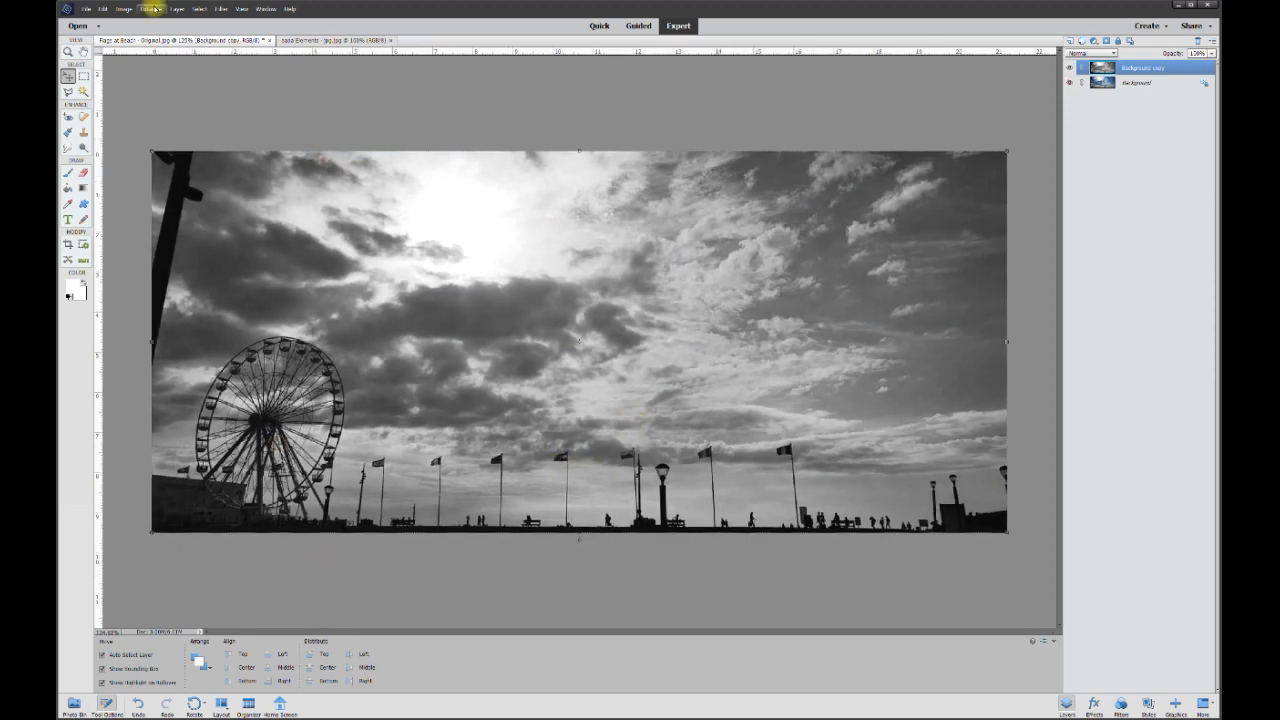
# - Apply a Brightness/Contrast adjustment to the Background copy with brightness 7 and contrast 100
pyautogui.click(151, 9)
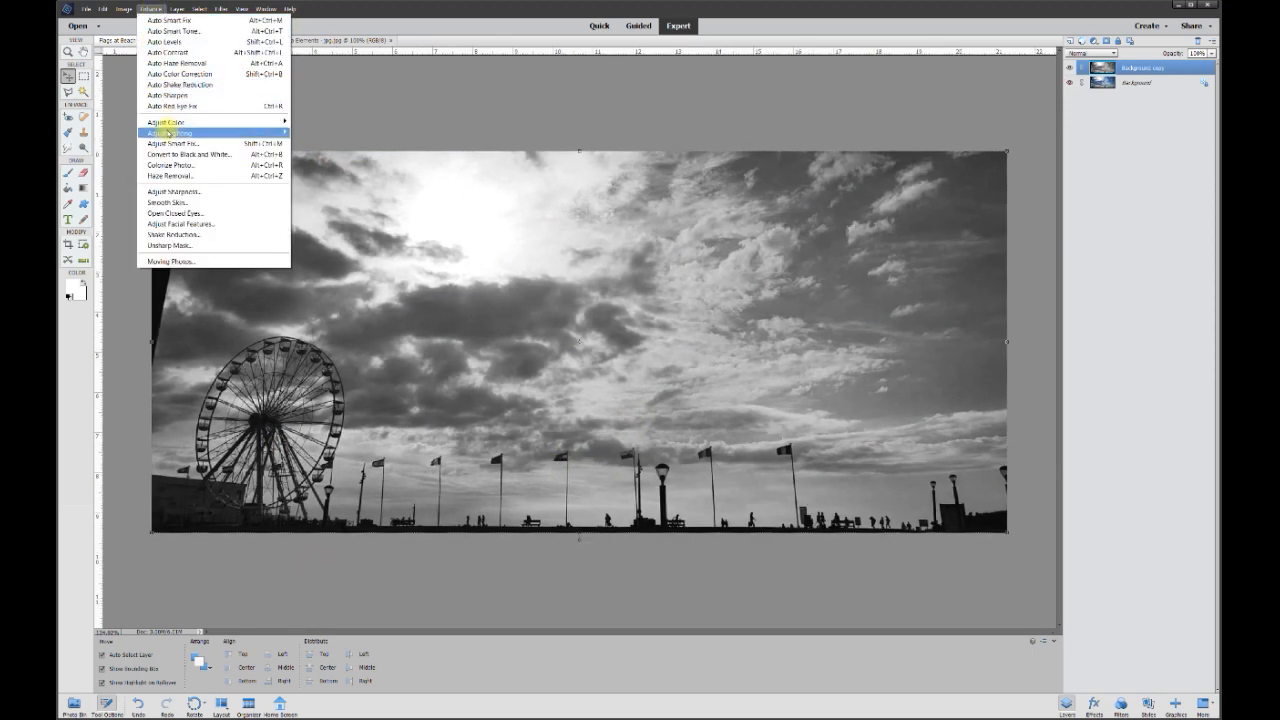
pyautogui.moveTo(170, 132)
pyautogui.click(330, 143)
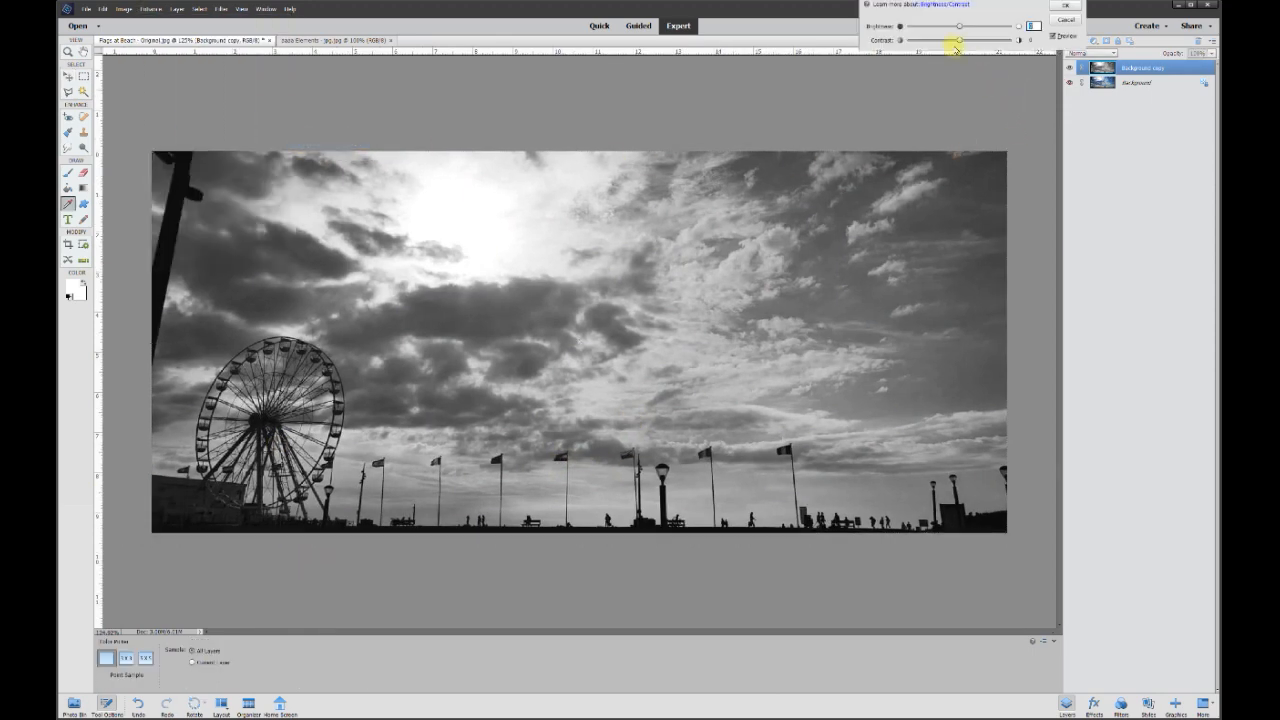
pyautogui.moveTo(965, 4); pyautogui.dragTo(925, 77)
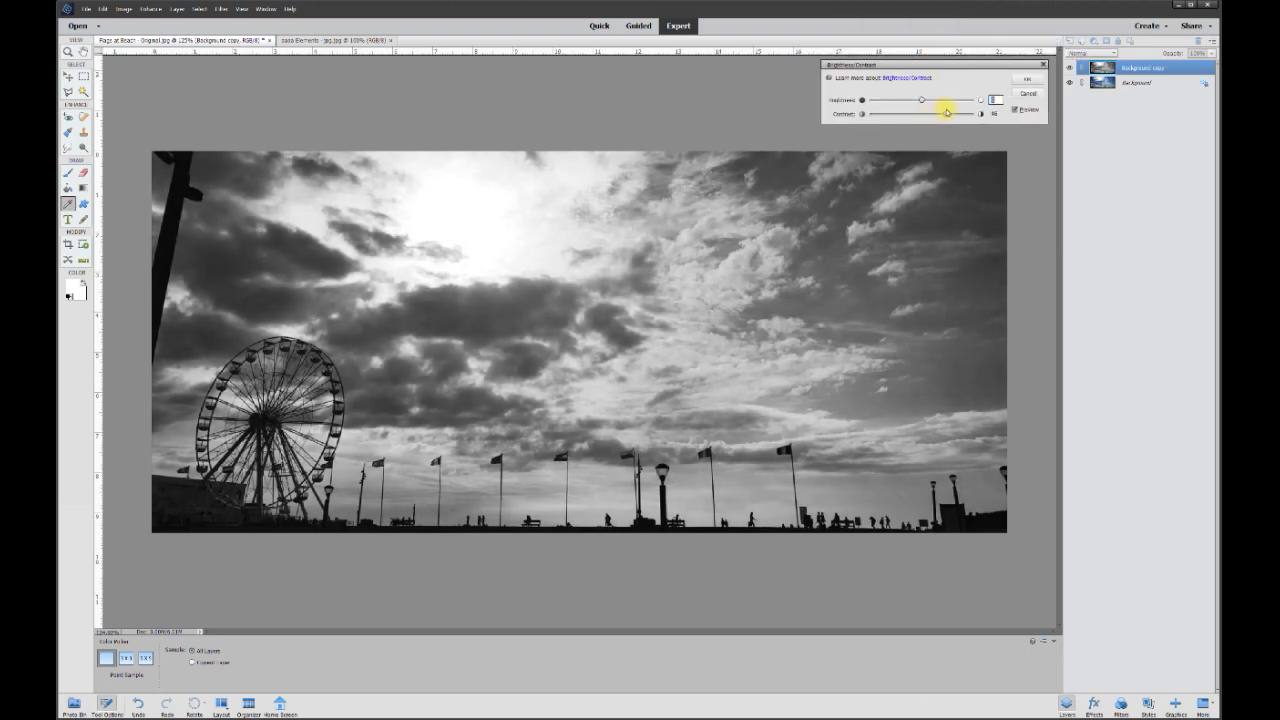
pyautogui.moveTo(970, 113)
pyautogui.mouseDown()
pyautogui.moveTo(893, 112)
pyautogui.moveTo(957, 112)
pyautogui.mouseUp()
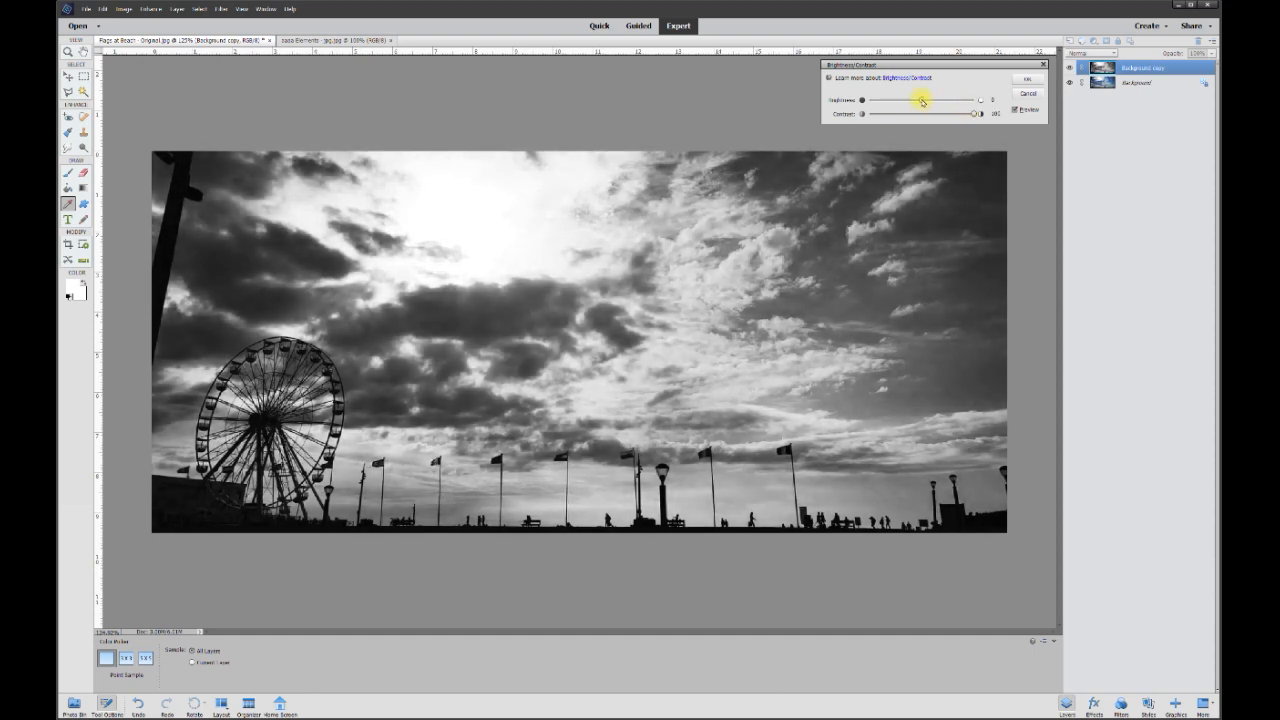
pyautogui.moveTo(921, 100); pyautogui.dragTo(925, 101)
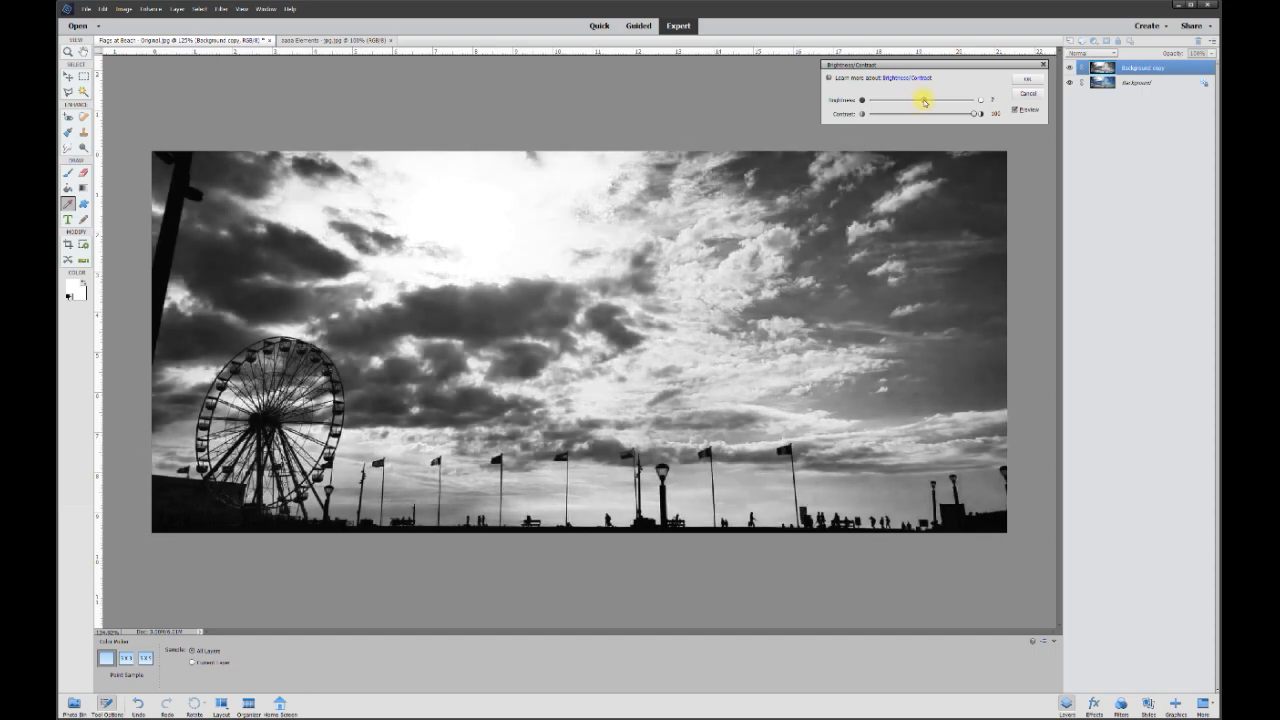
pyautogui.click(1027, 80)
pyautogui.press('v')
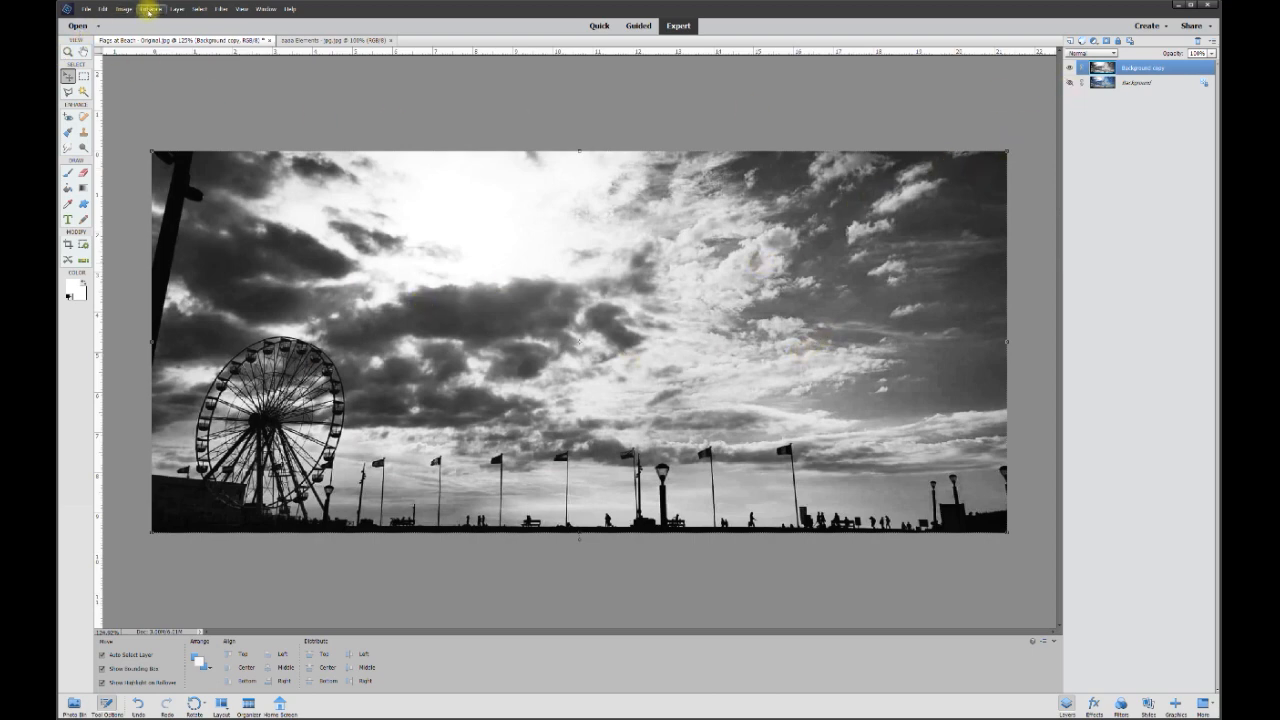
# - Select the sky regions around the wheel, pole, flags and lamp posts with the Magic Wand and delete them from Background copy
pyautogui.click(85, 91)
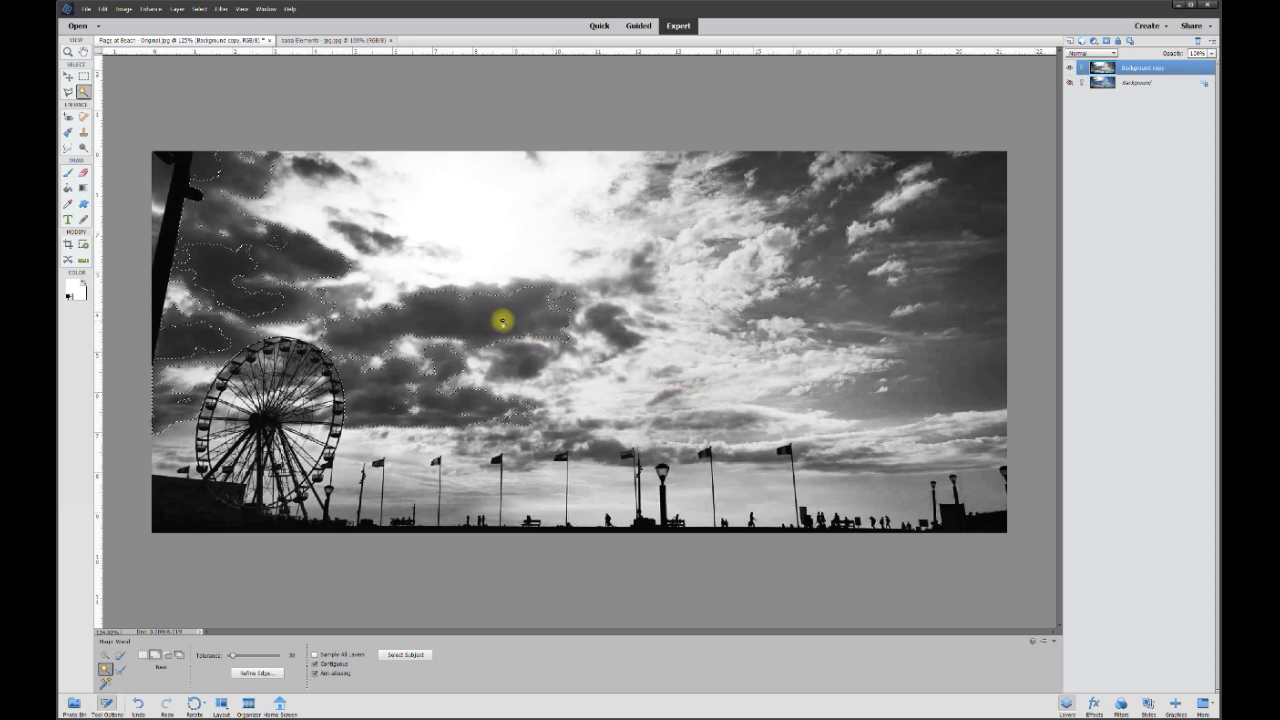
pyautogui.keyDown('shift'); pyautogui.click(305, 265); pyautogui.keyUp('shift')
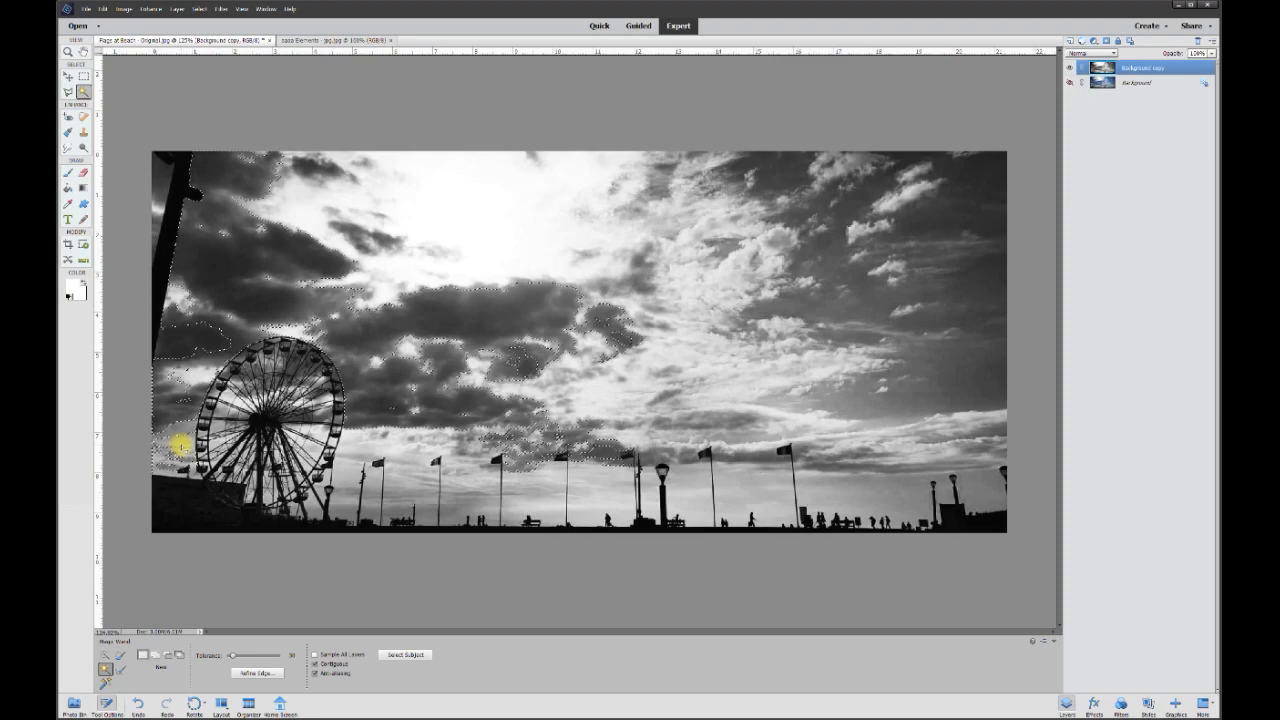
pyautogui.scroll(3, 406, 474)
pyautogui.keyDown('shift'); pyautogui.click(411, 551); pyautogui.keyUp('shift')
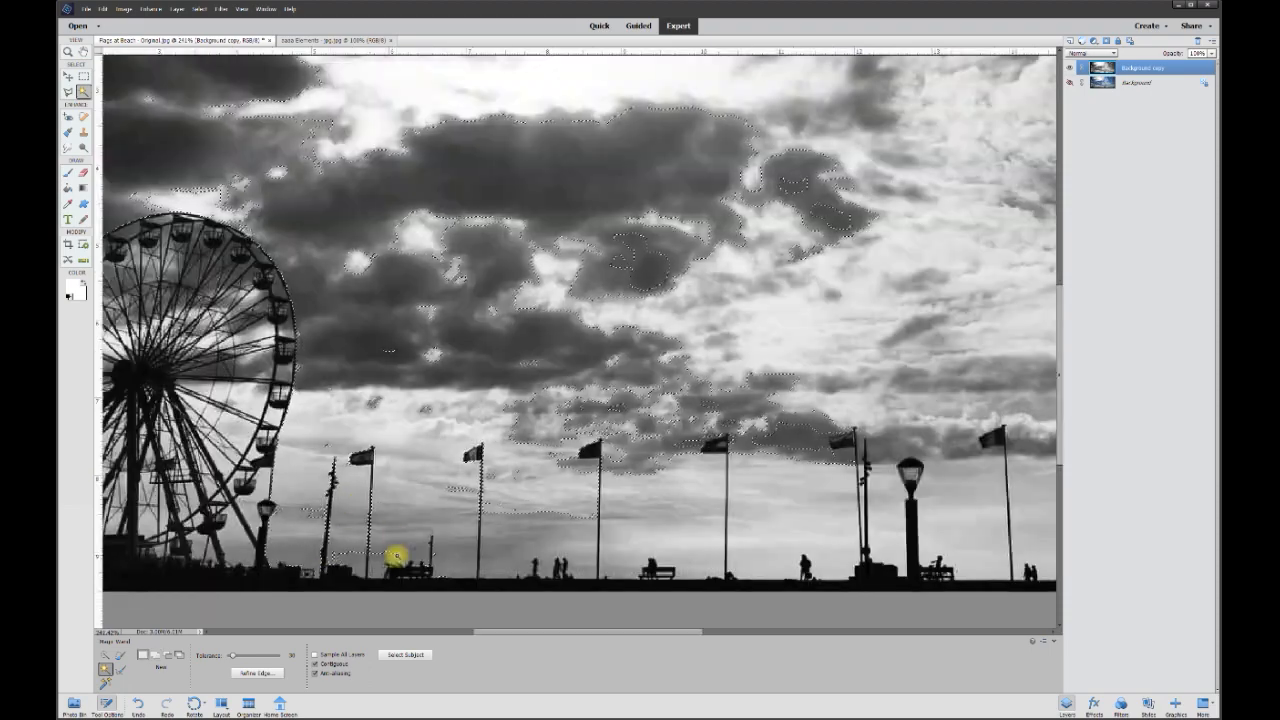
pyautogui.keyDown('shift'); pyautogui.click(580, 572); pyautogui.keyUp('shift')
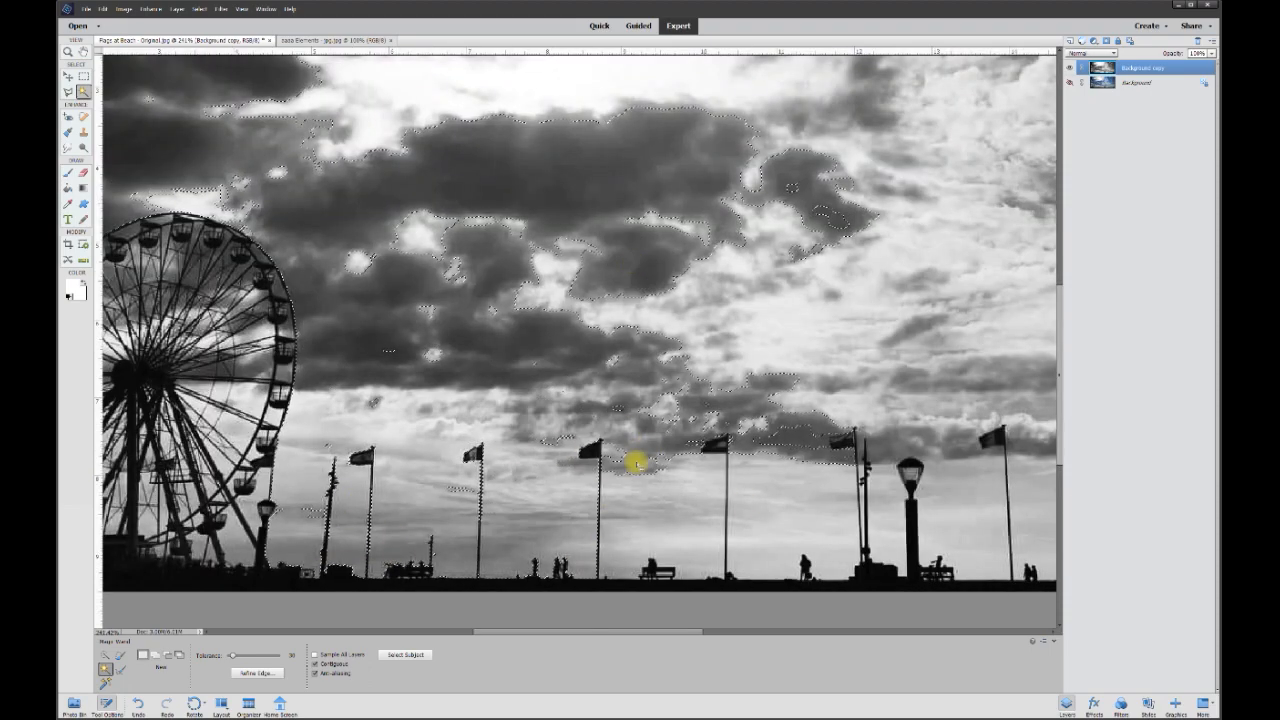
pyautogui.moveTo(640, 629); pyautogui.dragTo(715, 629)
pyautogui.keyDown('shift'); pyautogui.click(458, 558); pyautogui.keyUp('shift')
pyautogui.keyDown('shift'); pyautogui.click(566, 477); pyautogui.keyUp('shift')
pyautogui.keyDown('shift'); pyautogui.click(649, 497); pyautogui.keyUp('shift')
pyautogui.hscroll(3, 700, 455)
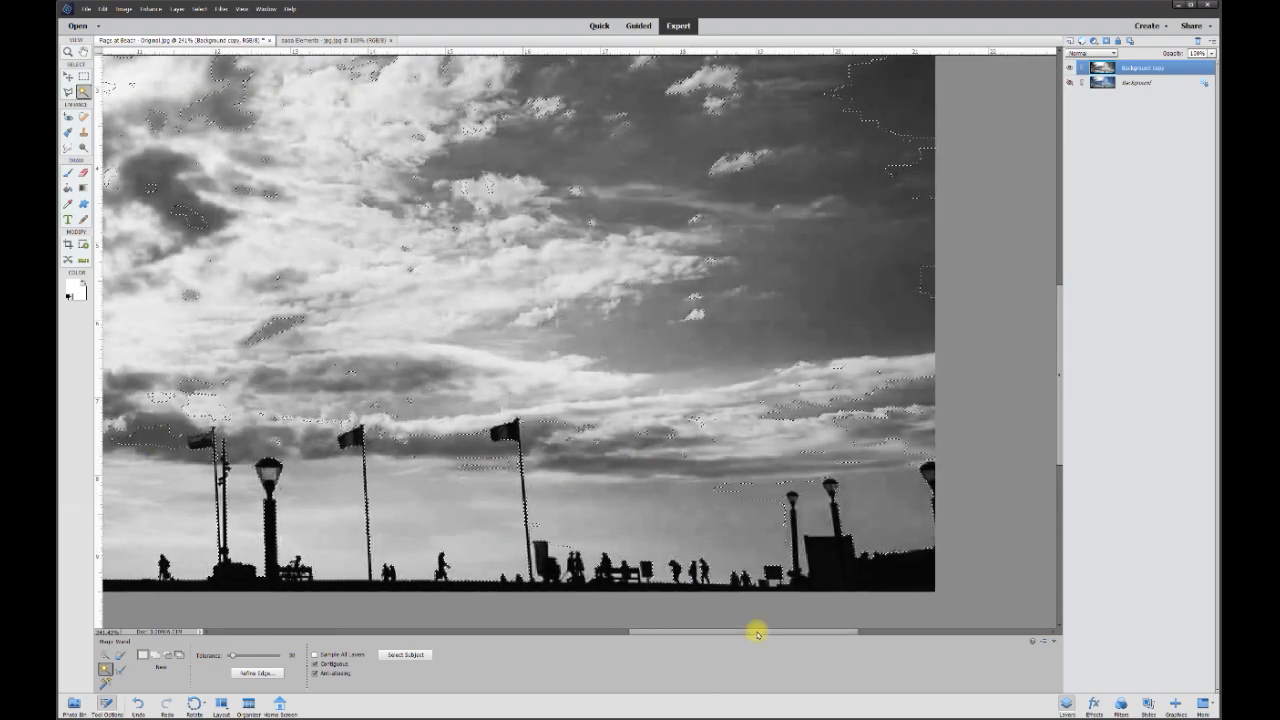
pyautogui.moveTo(757, 631); pyautogui.dragTo(809, 631)
pyautogui.scroll(-3, 657, 306)
pyautogui.keyDown('shift'); pyautogui.click(149, 230); pyautogui.keyUp('shift')
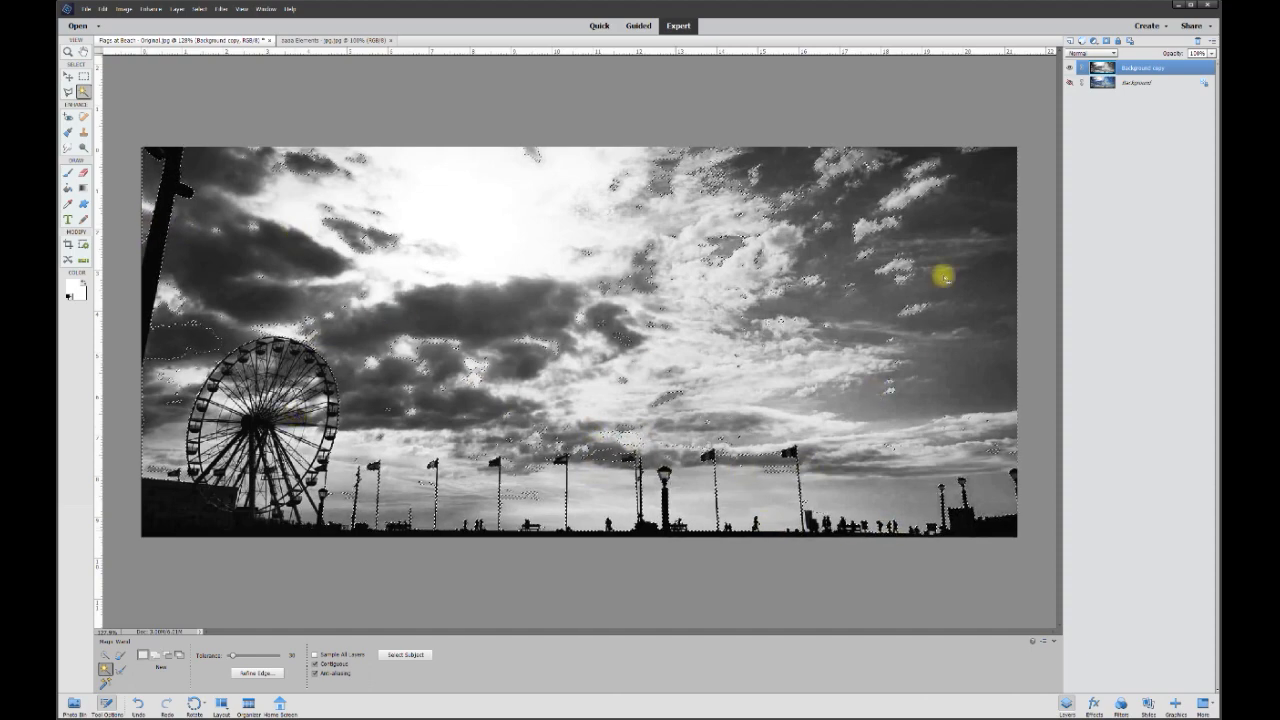
pyautogui.press('Delete')
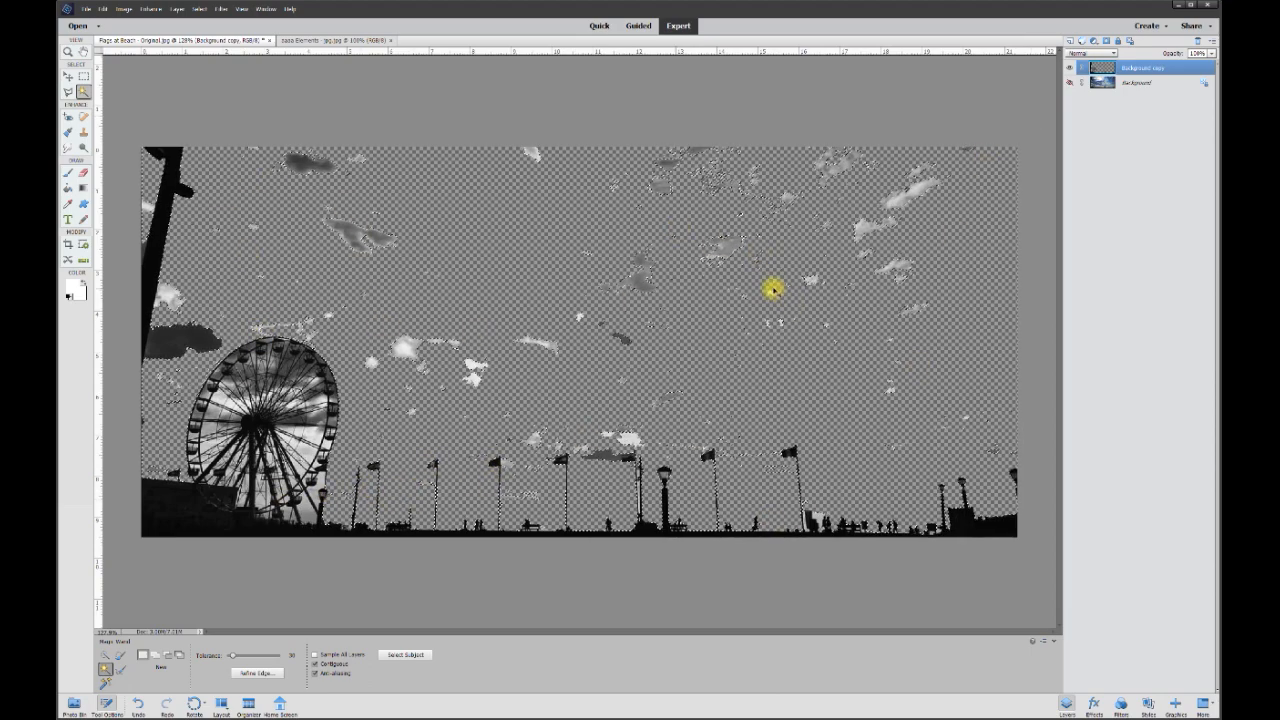
# - Outline the leftover cloud patches above the skyline, Ferris wheel and flags with the Polygonal Lasso and delete them
pyautogui.click(68, 91)
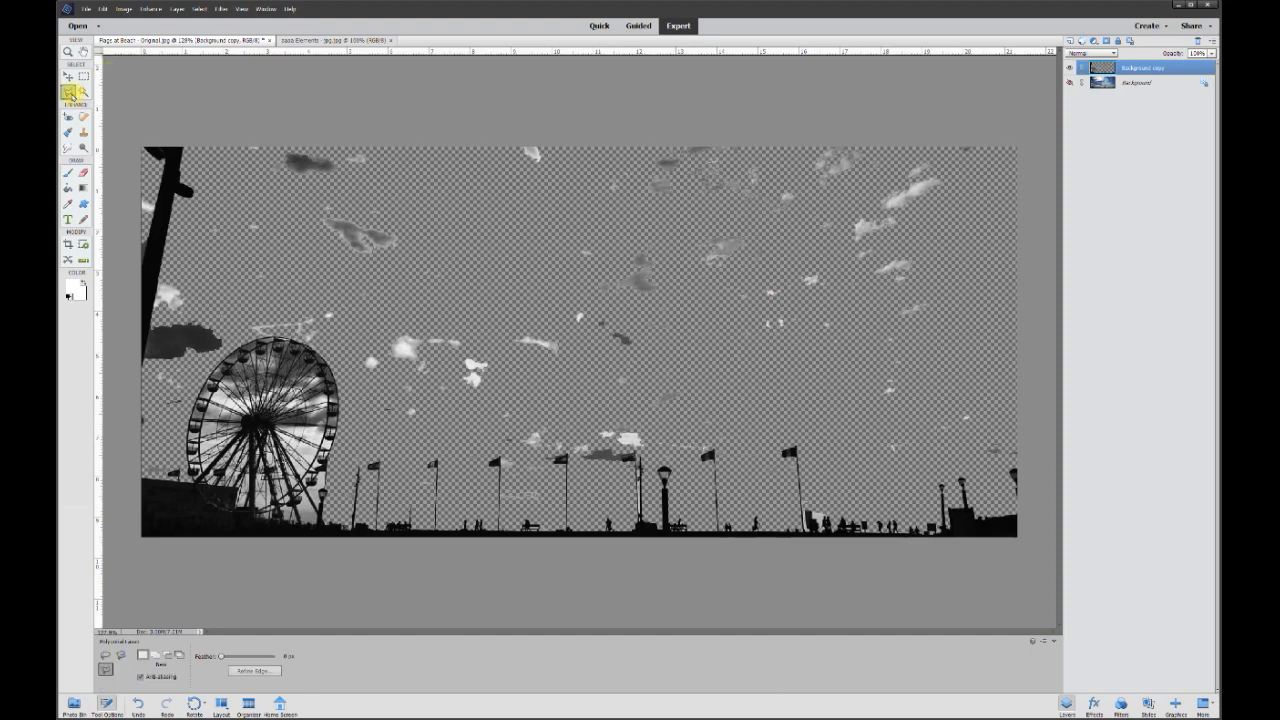
pyautogui.scroll(5, 149, 449)
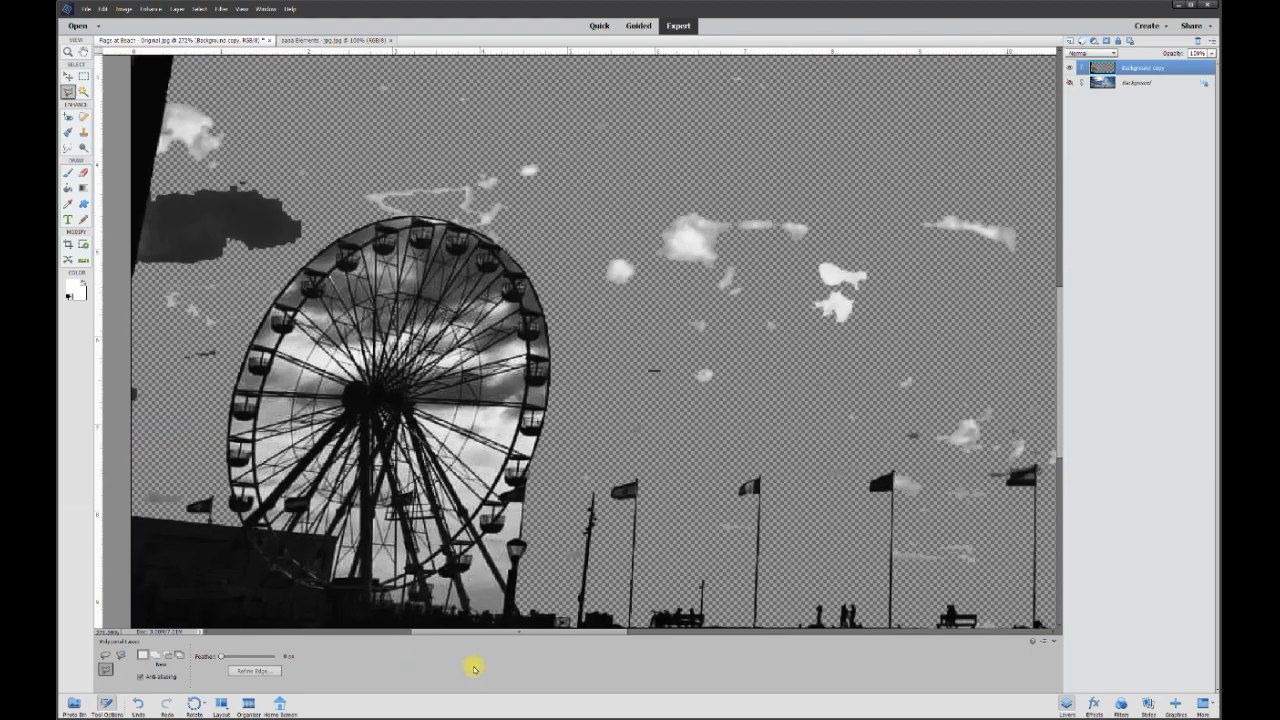
pyautogui.moveTo(486, 630); pyautogui.dragTo(443, 632)
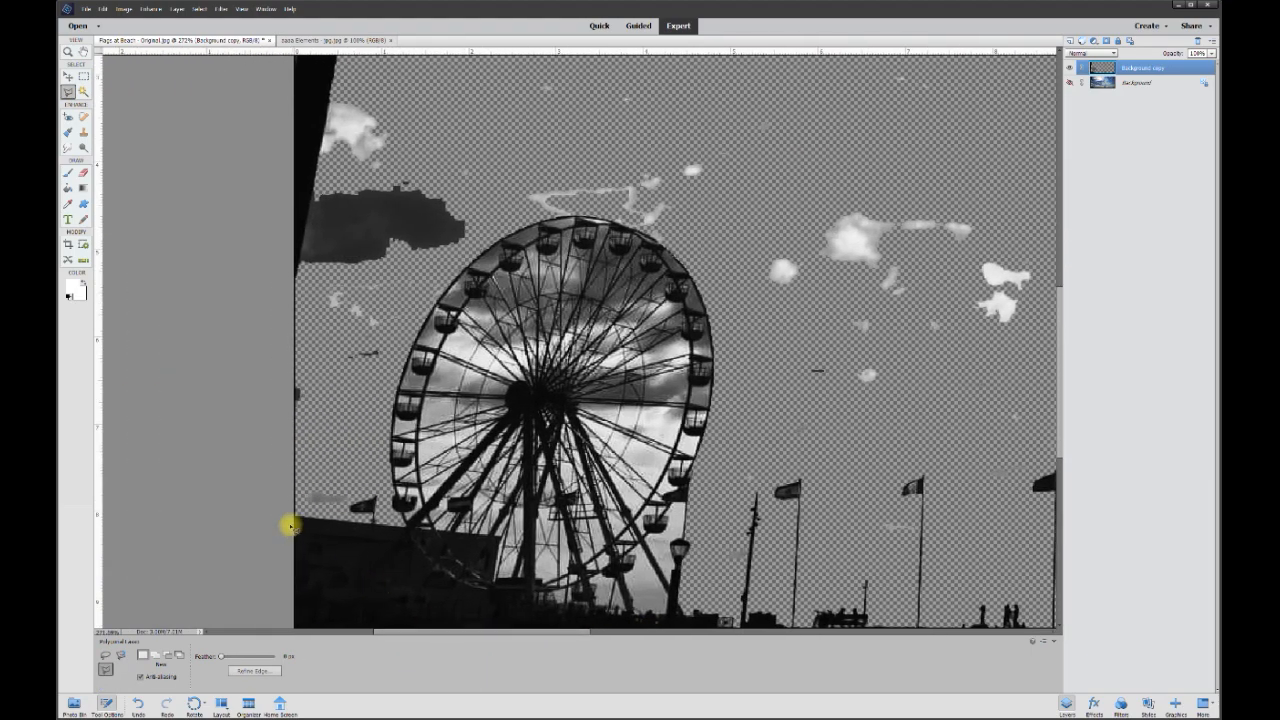
pyautogui.click(300, 515)
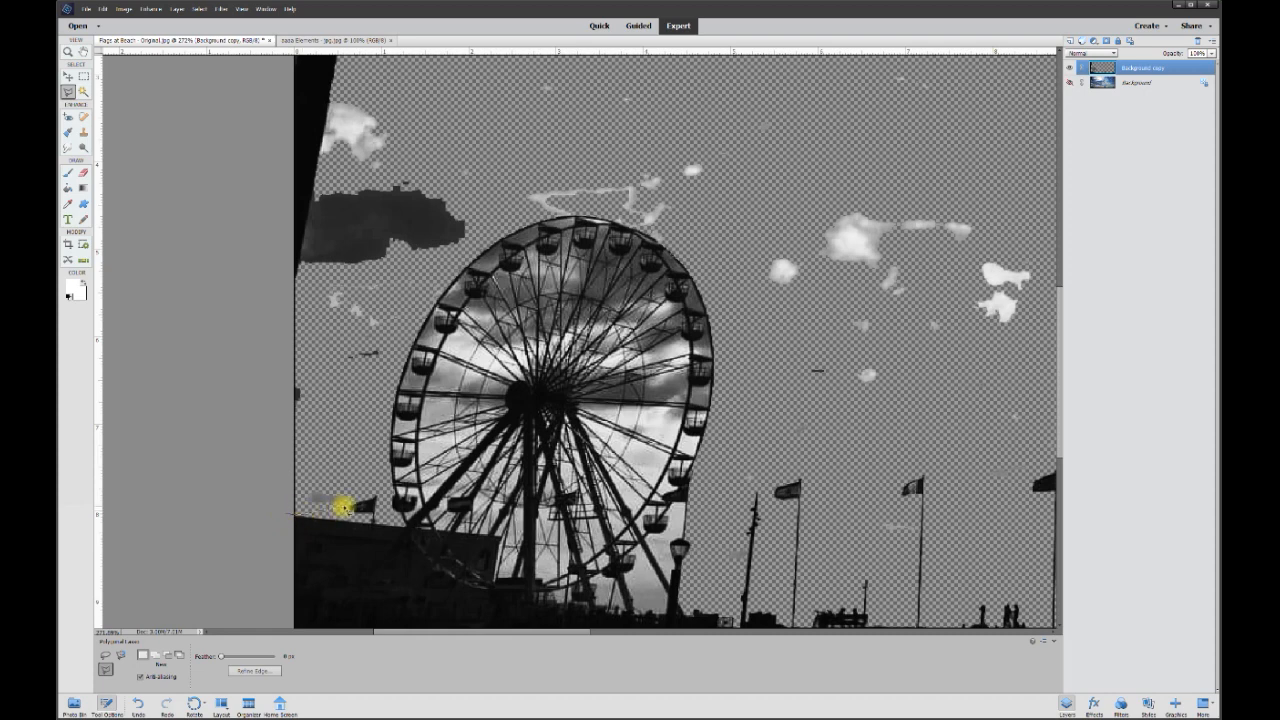
pyautogui.click(384, 488)
pyautogui.click(401, 305)
pyautogui.click(479, 240)
pyautogui.click(548, 215)
pyautogui.click(573, 216)
pyautogui.click(597, 217)
pyautogui.click(624, 226)
pyautogui.click(643, 234)
pyautogui.click(682, 260)
pyautogui.click(706, 298)
pyautogui.click(731, 434)
pyautogui.click(918, 452)
pyautogui.click(717, 468)
pyautogui.click(838, 487)
pyautogui.click(869, 455)
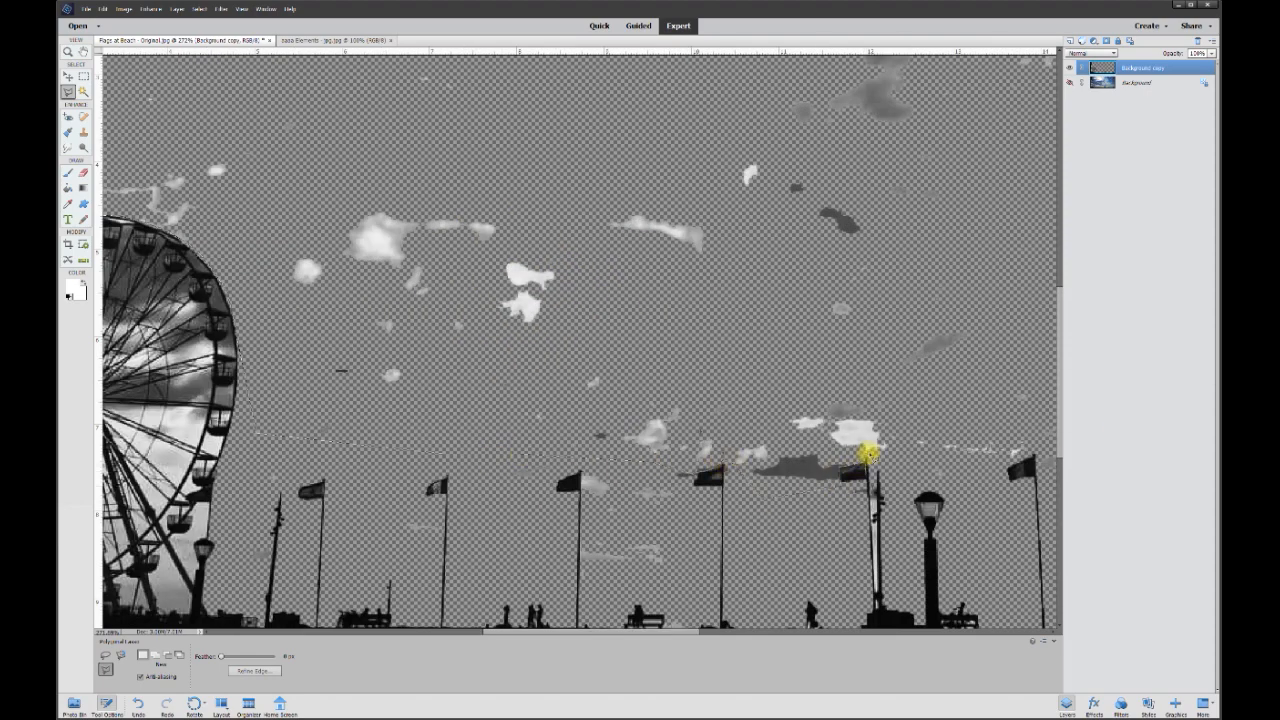
pyautogui.click(512, 475)
pyautogui.click(633, 465)
pyautogui.click(797, 510)
pyautogui.click(798, 448)
pyautogui.click(816, 566)
pyautogui.click(691, 478)
pyautogui.click(722, 397)
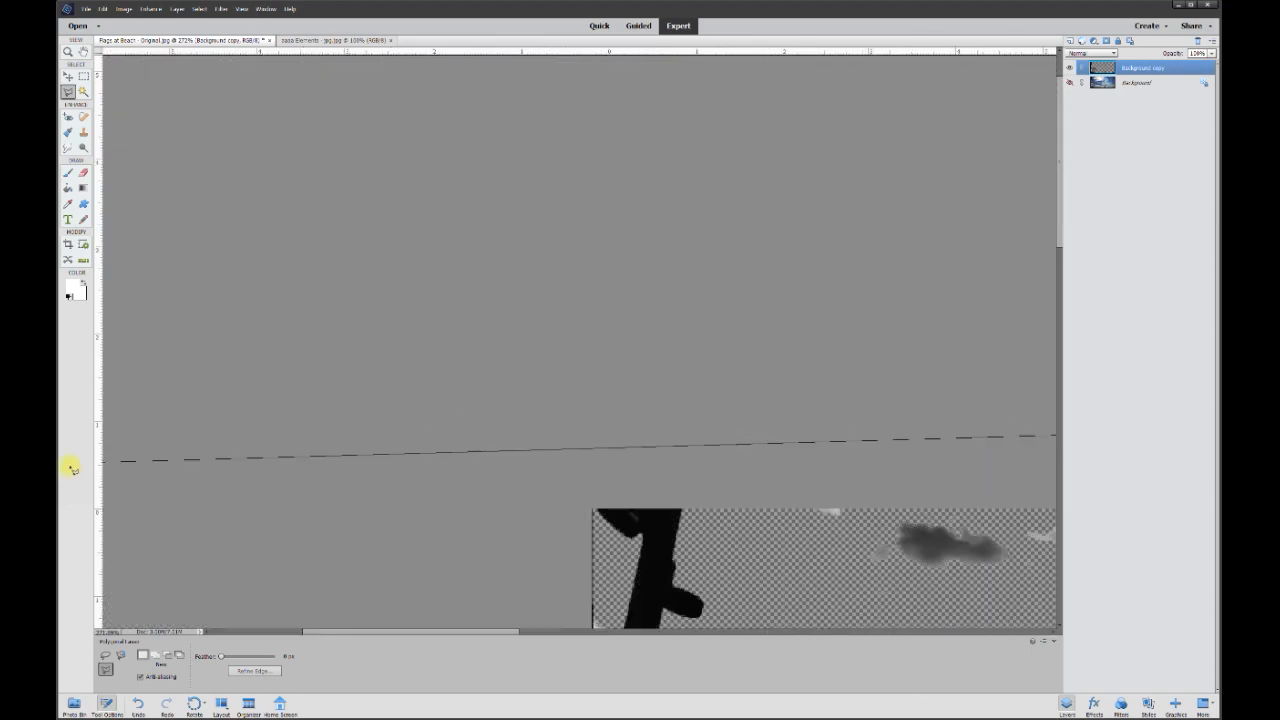
pyautogui.click(554, 460)
pyautogui.click(546, 422)
pyautogui.scroll(-5, 547, 414)
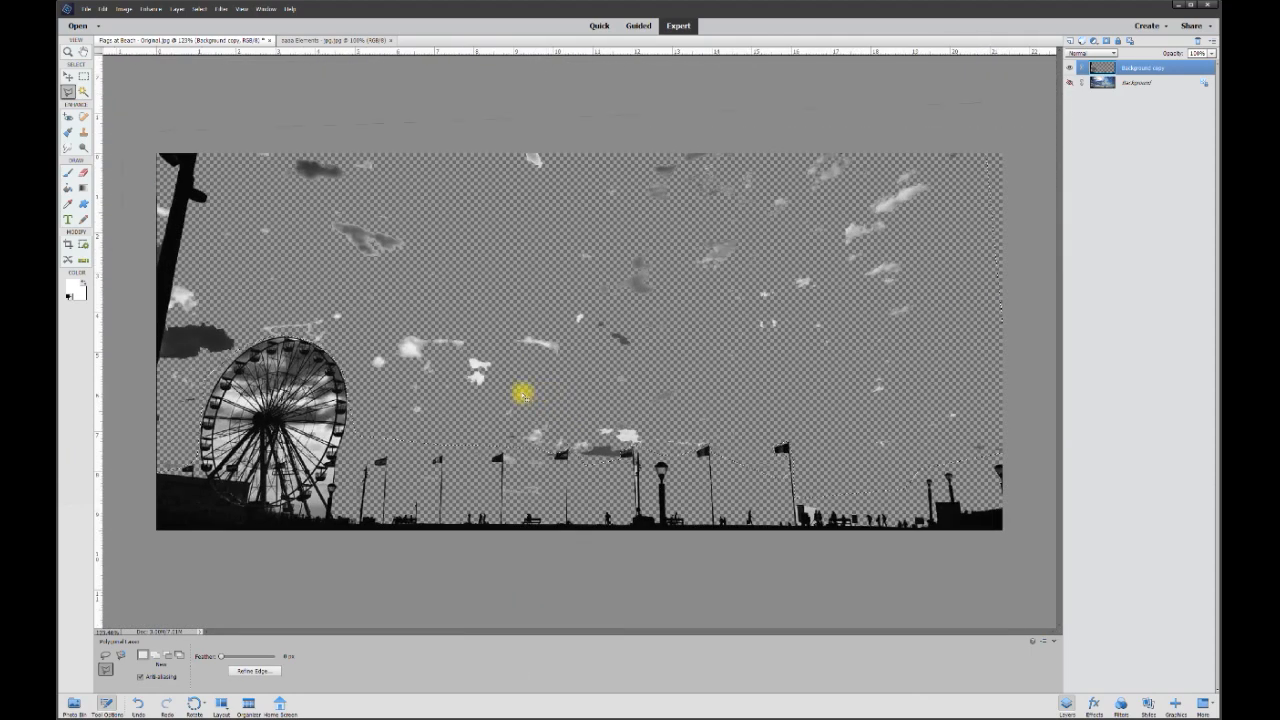
pyautogui.press('Delete')
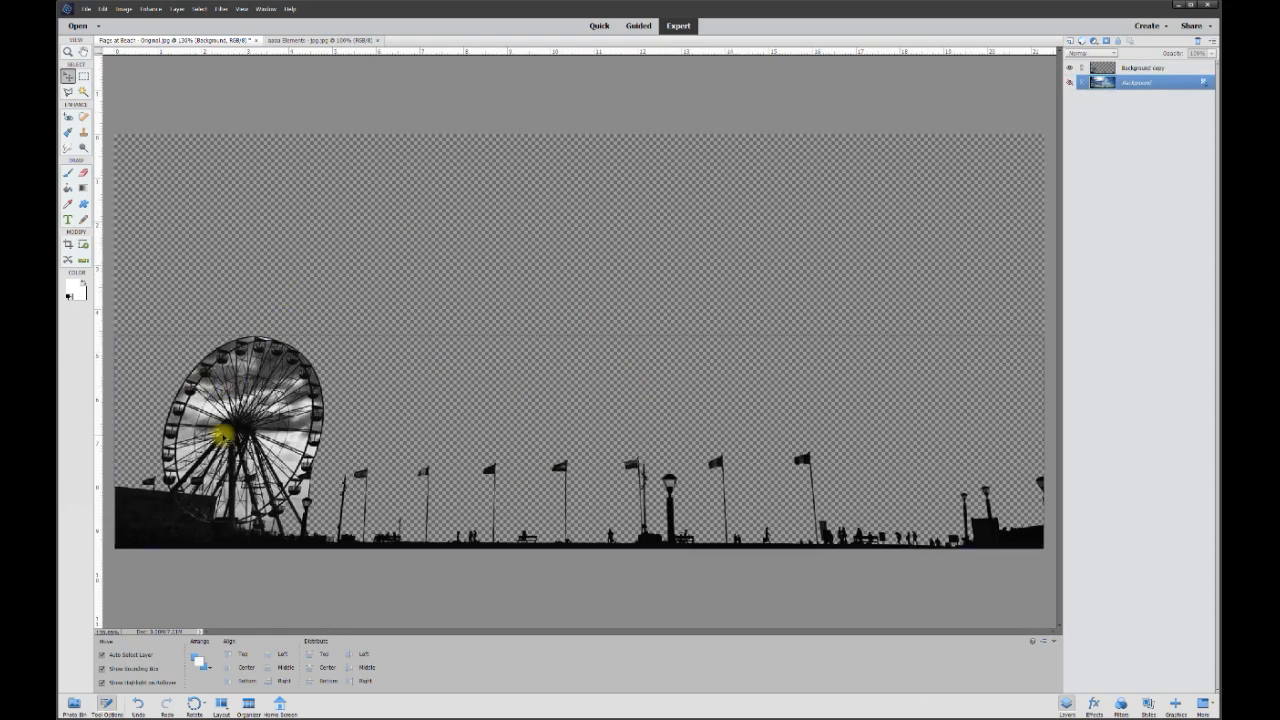
# - Delete the sky segments inside the Ferris wheel's outer rim with the Magic Wand, undo the trial deletion between the spokes, and deselect
pyautogui.scroll(5, 205, 462)
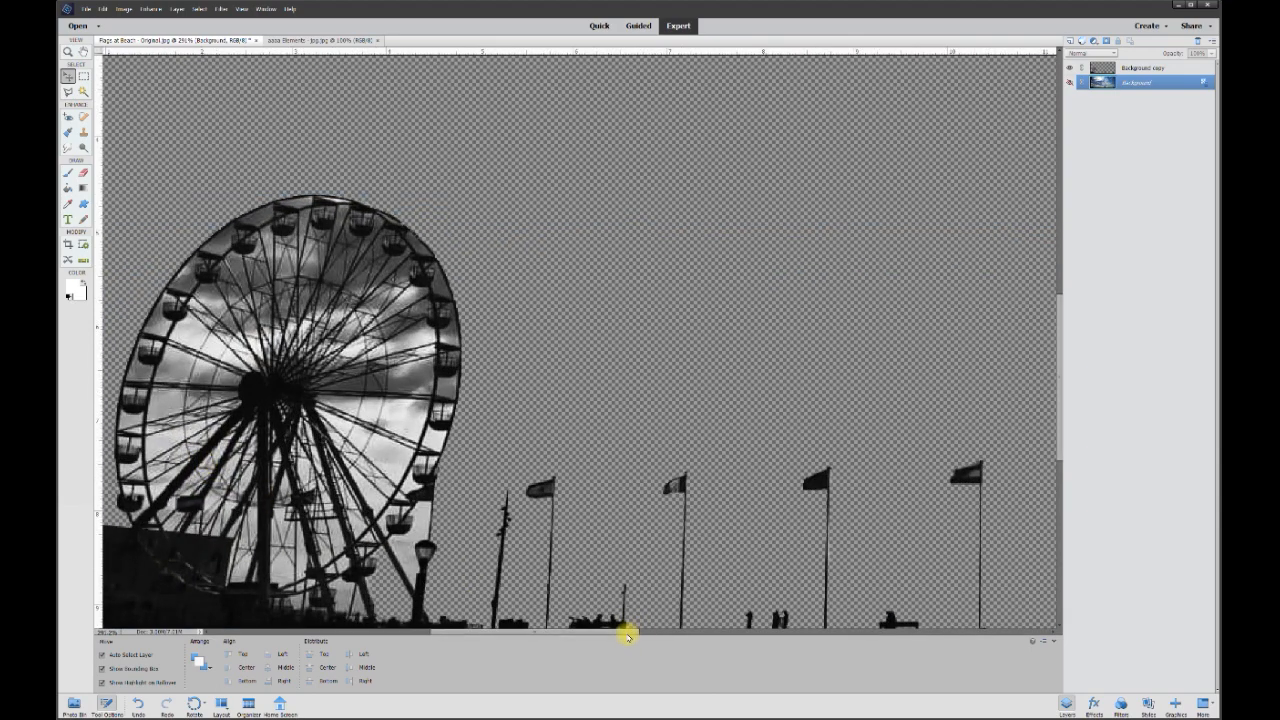
pyautogui.hscroll(-5, 628, 634)
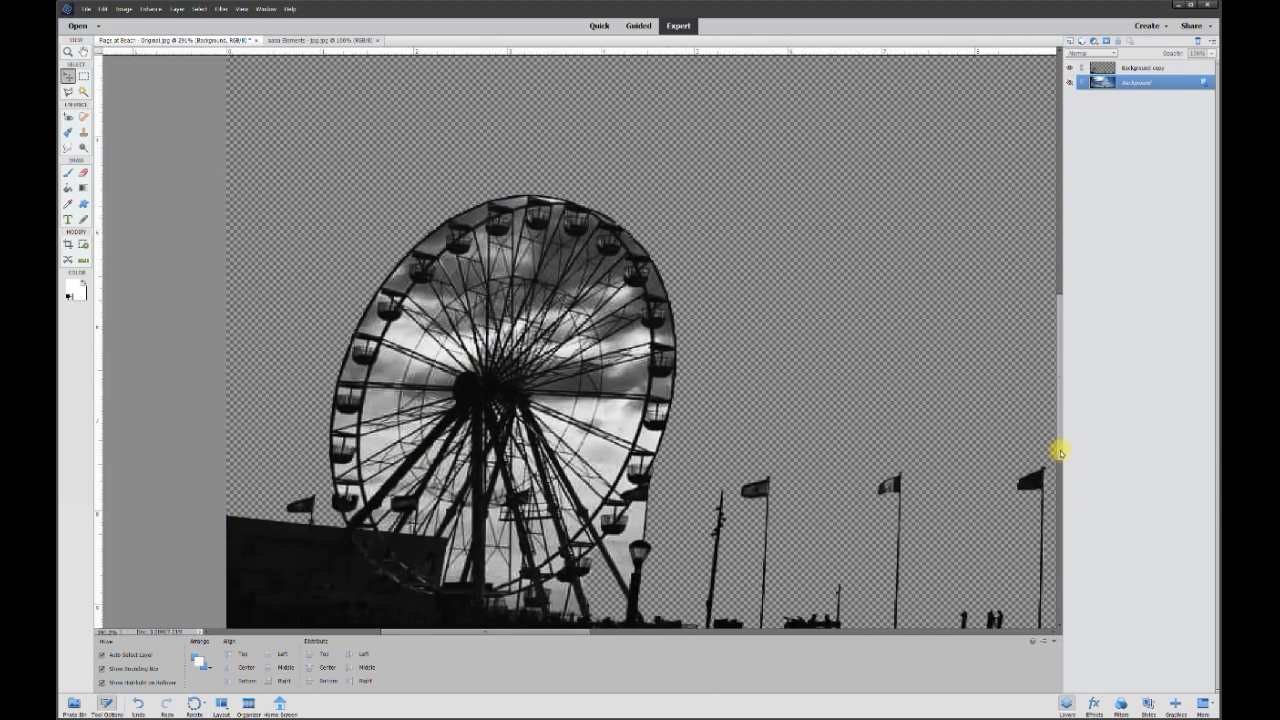
pyautogui.scroll(-2, 1060, 453)
pyautogui.click(83, 91)
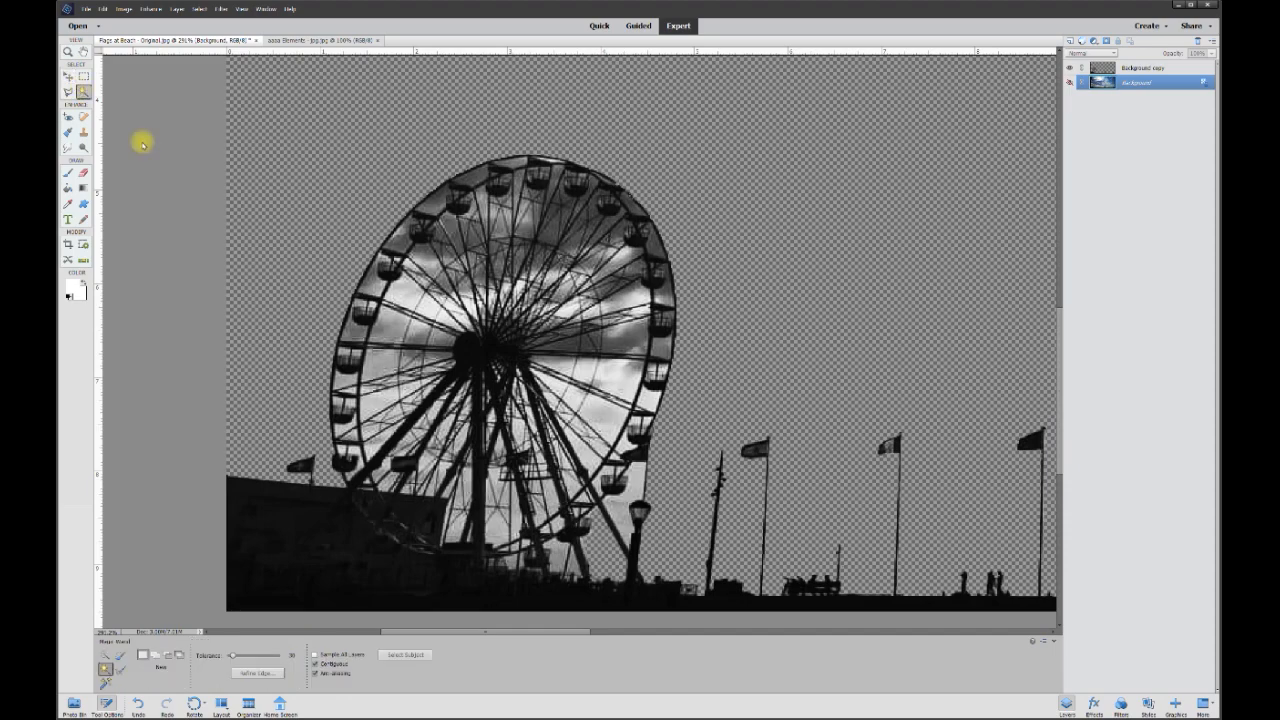
pyautogui.scroll(2, 614, 414)
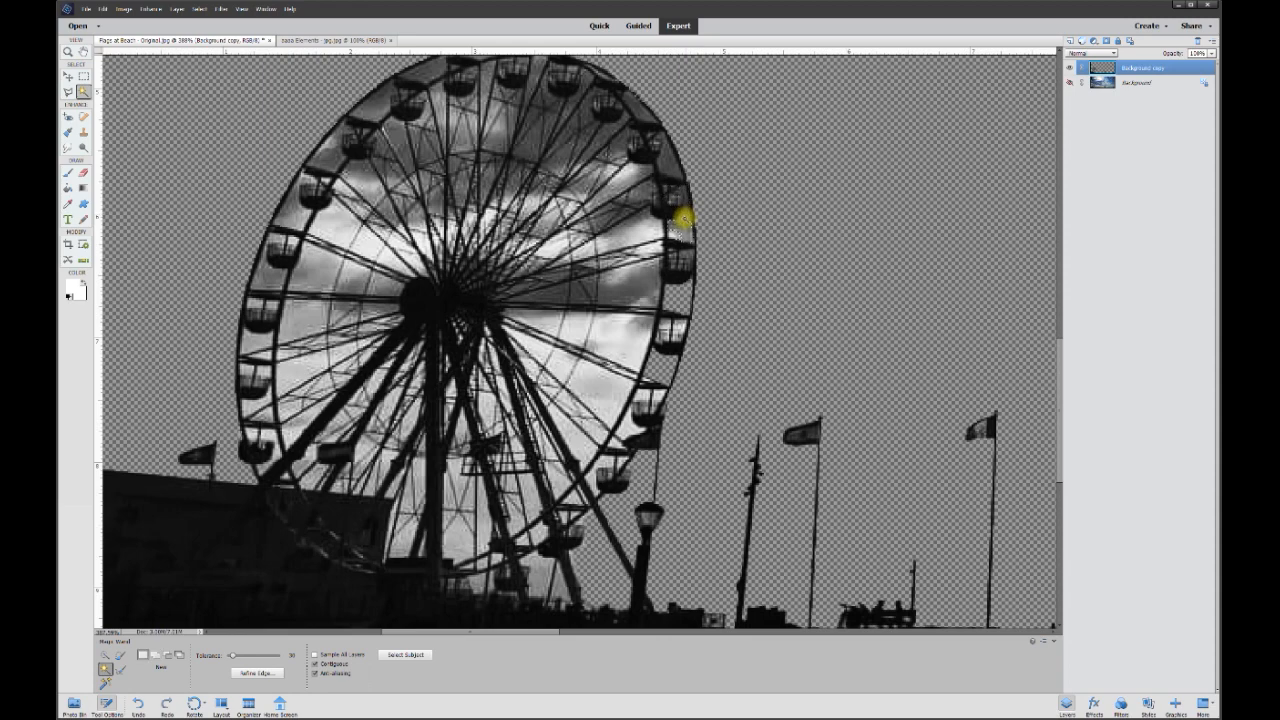
pyautogui.press('Delete')
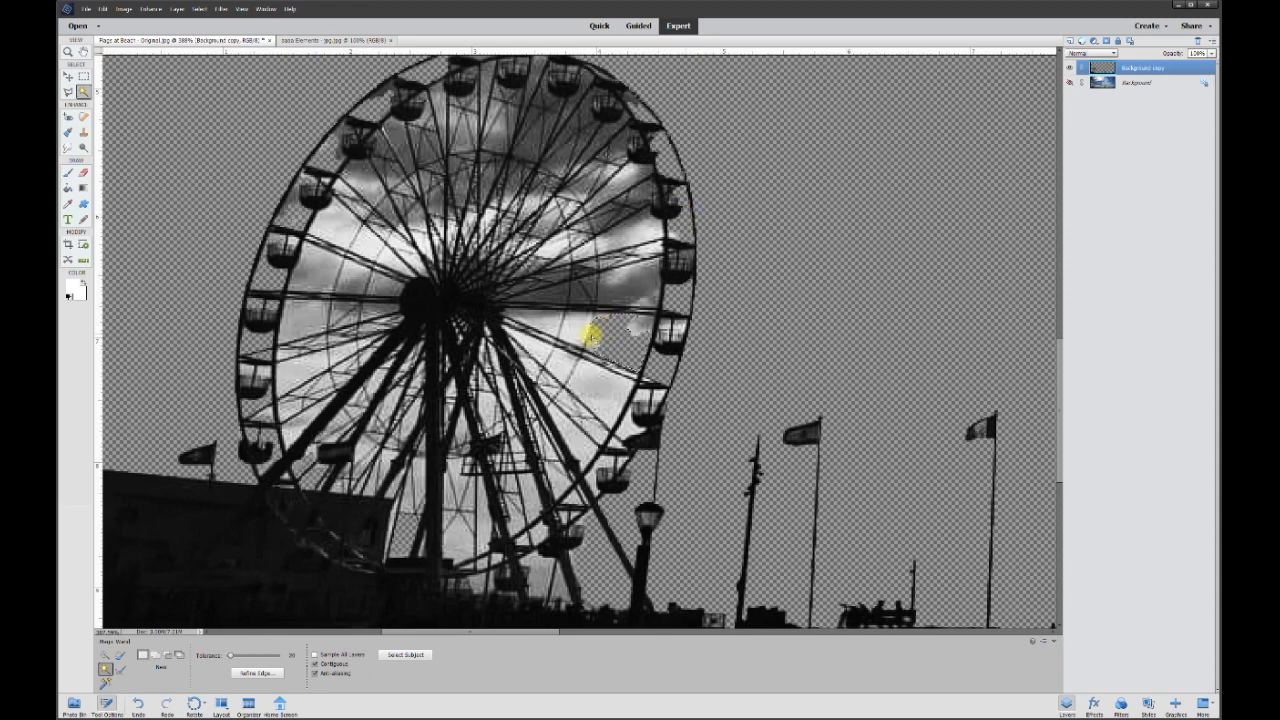
pyautogui.hotkey('ctrl', 'z')
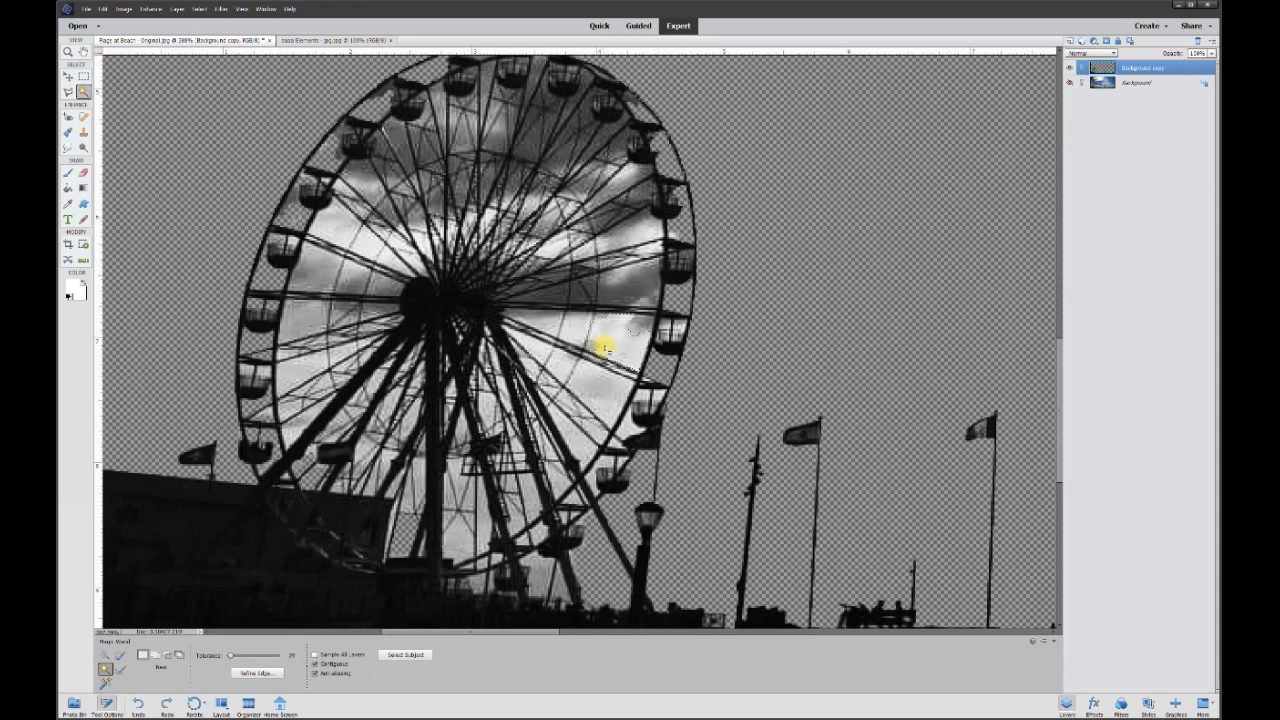
pyautogui.hotkey('ctrl', 'd')
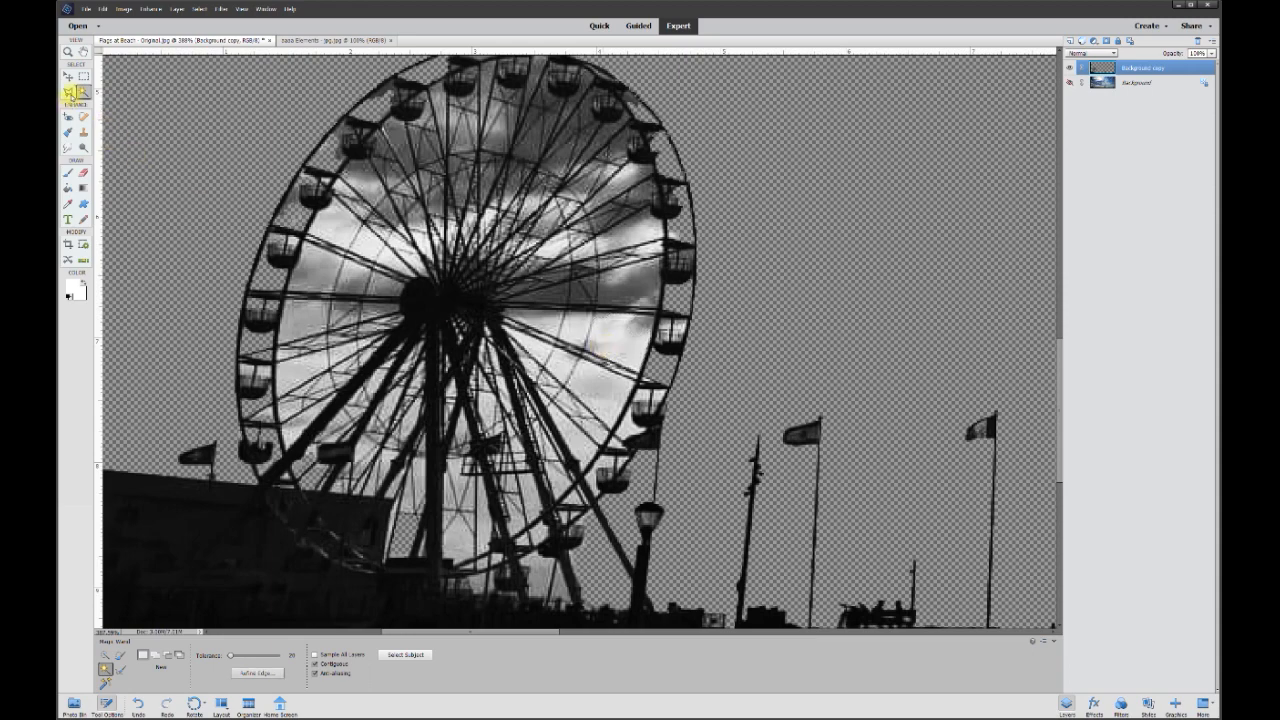
# - Outline the sky patches between the Ferris wheel's right-hand spokes, just below the horizontal spoke, with the Polygonal Lasso and delete them
pyautogui.click(69, 92)
pyautogui.scroll(2, 588, 367)
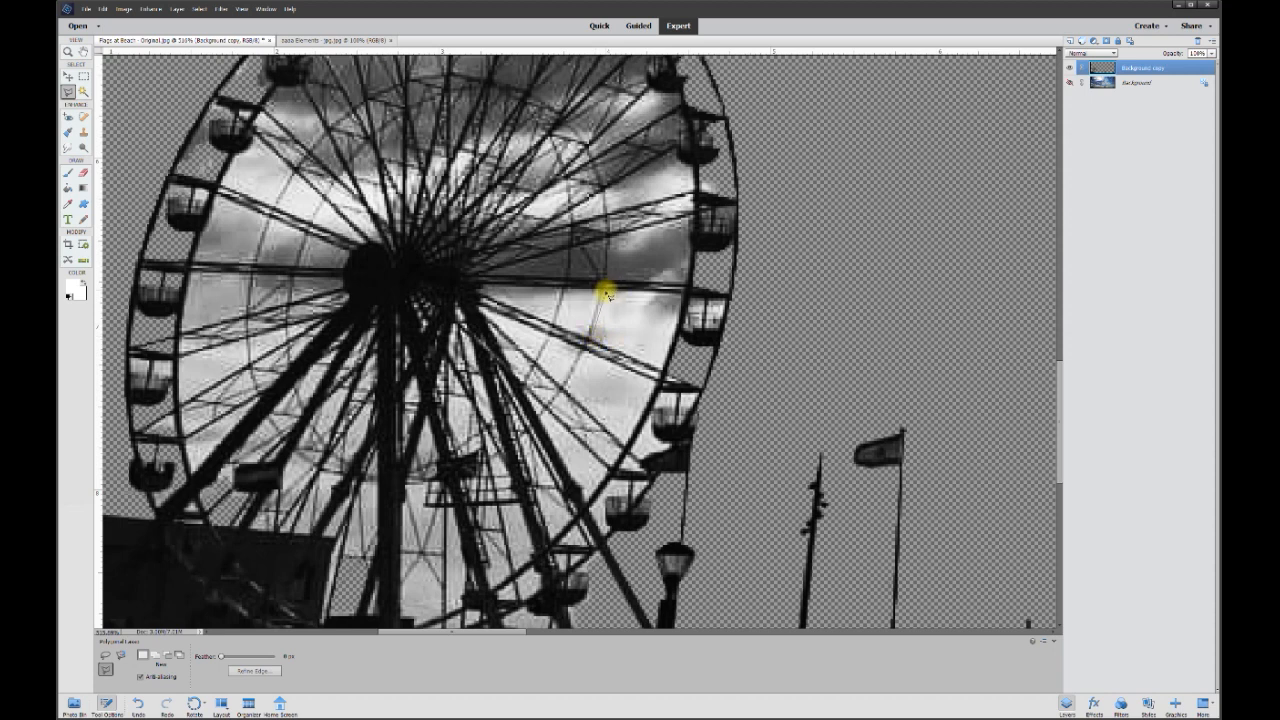
pyautogui.doubleClick(663, 369)
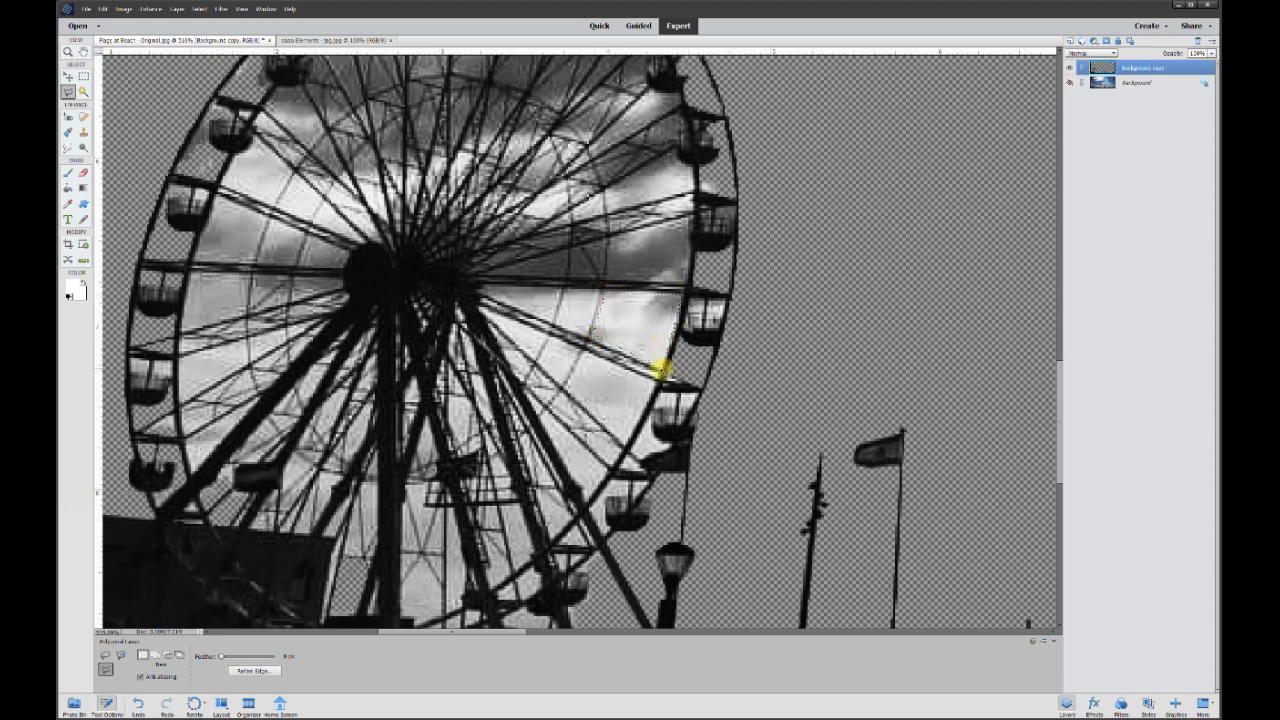
pyautogui.press('Delete')
pyautogui.click(586, 350)
pyautogui.click(659, 382)
pyautogui.click(631, 440)
pyautogui.doubleClick(568, 385)
pyautogui.press('Delete')
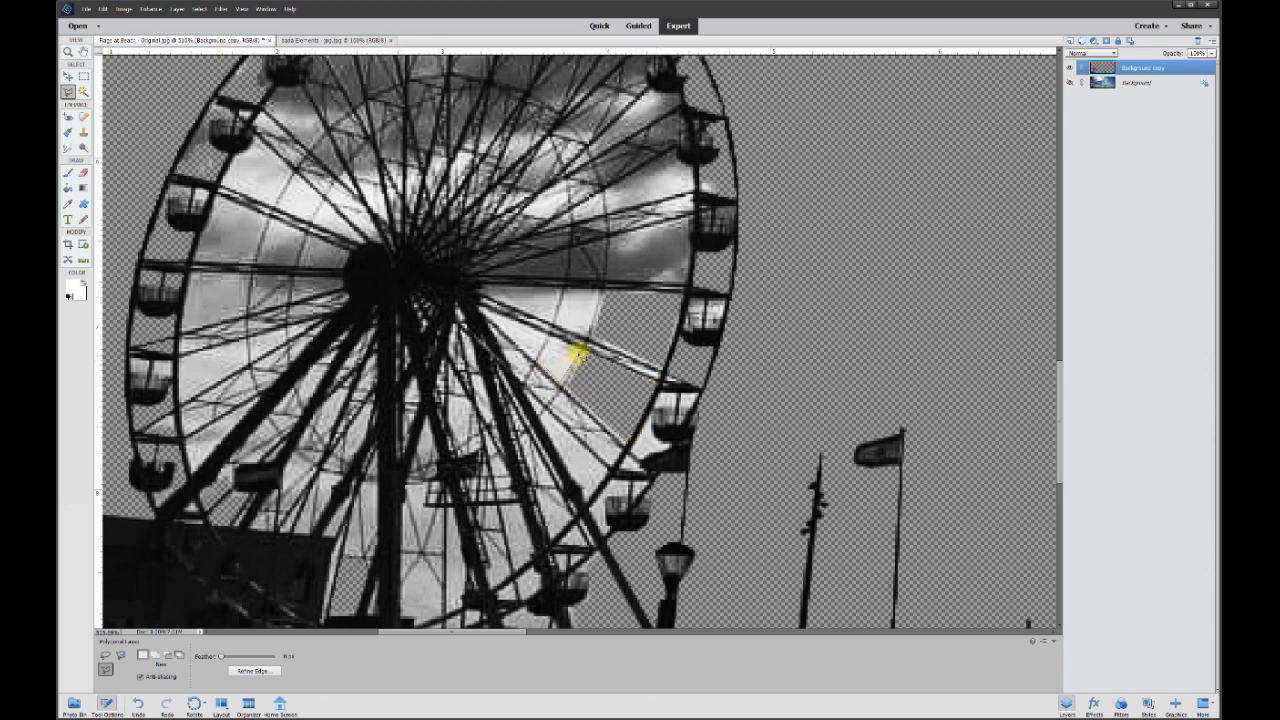
pyautogui.press('Delete')
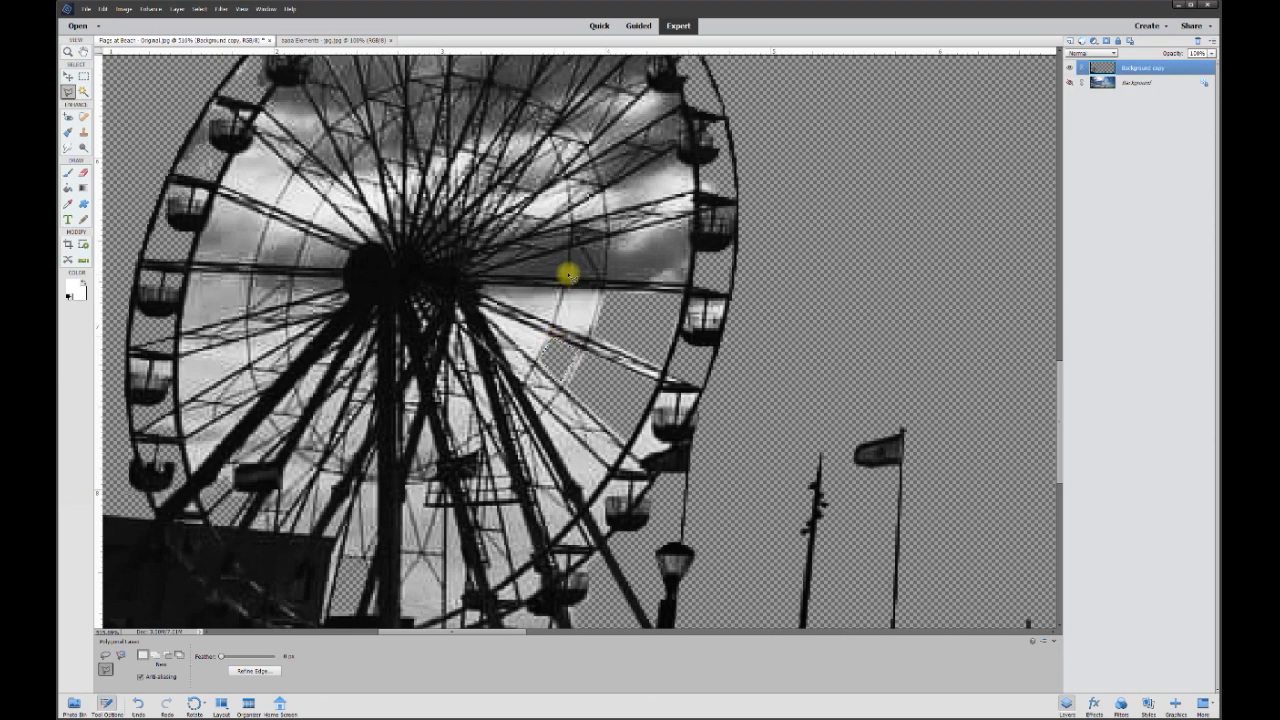
pyautogui.click(567, 289)
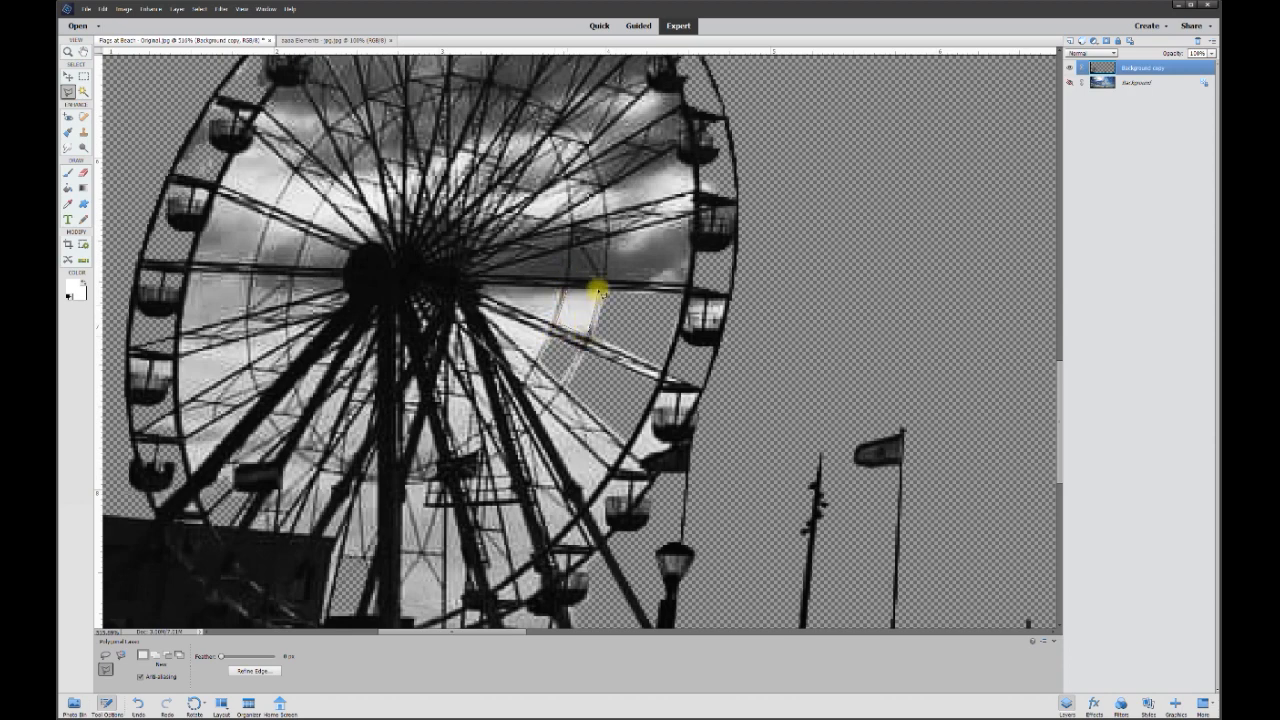
pyautogui.press('Delete')
# - Outline the two outer sky patches above the wheel's right horizontal spoke with the Polygonal Lasso and delete them
pyautogui.click(611, 241)
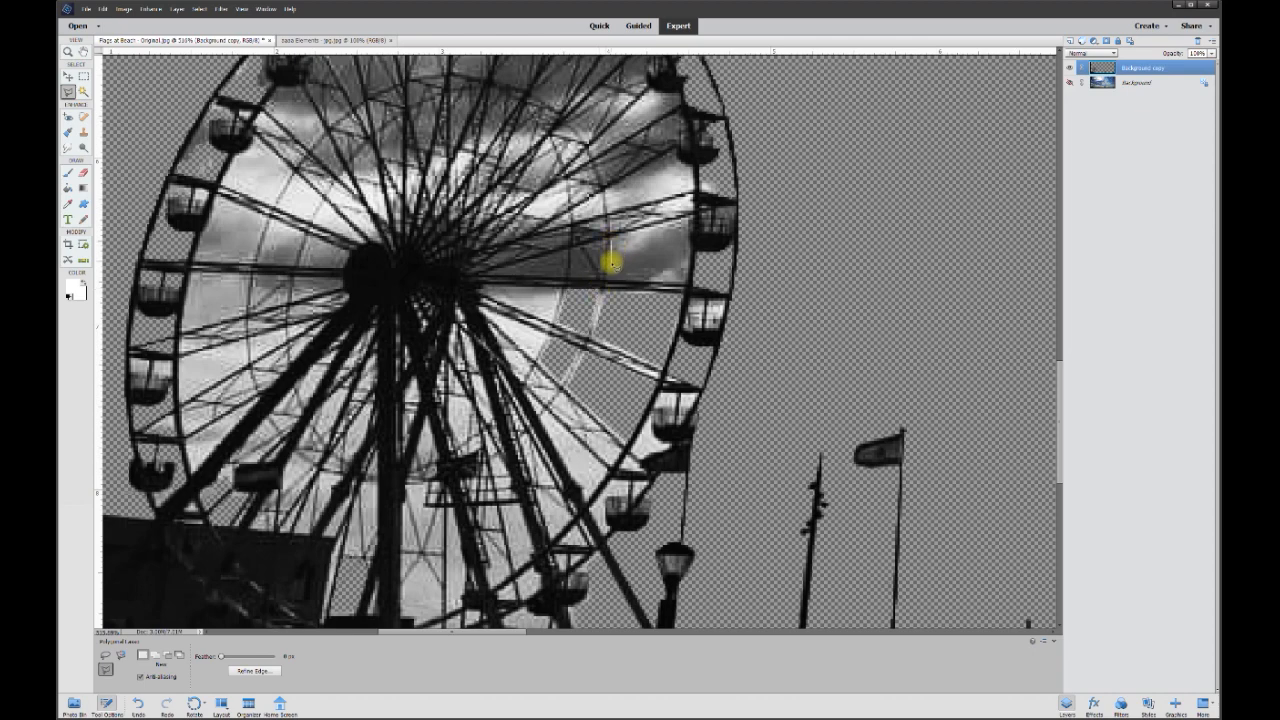
pyautogui.click(607, 282)
pyautogui.click(687, 286)
pyautogui.click(692, 216)
pyautogui.click(610, 238)
pyautogui.press('Delete')
pyautogui.click(604, 188)
pyautogui.click(681, 153)
pyautogui.click(692, 190)
pyautogui.press('Delete')
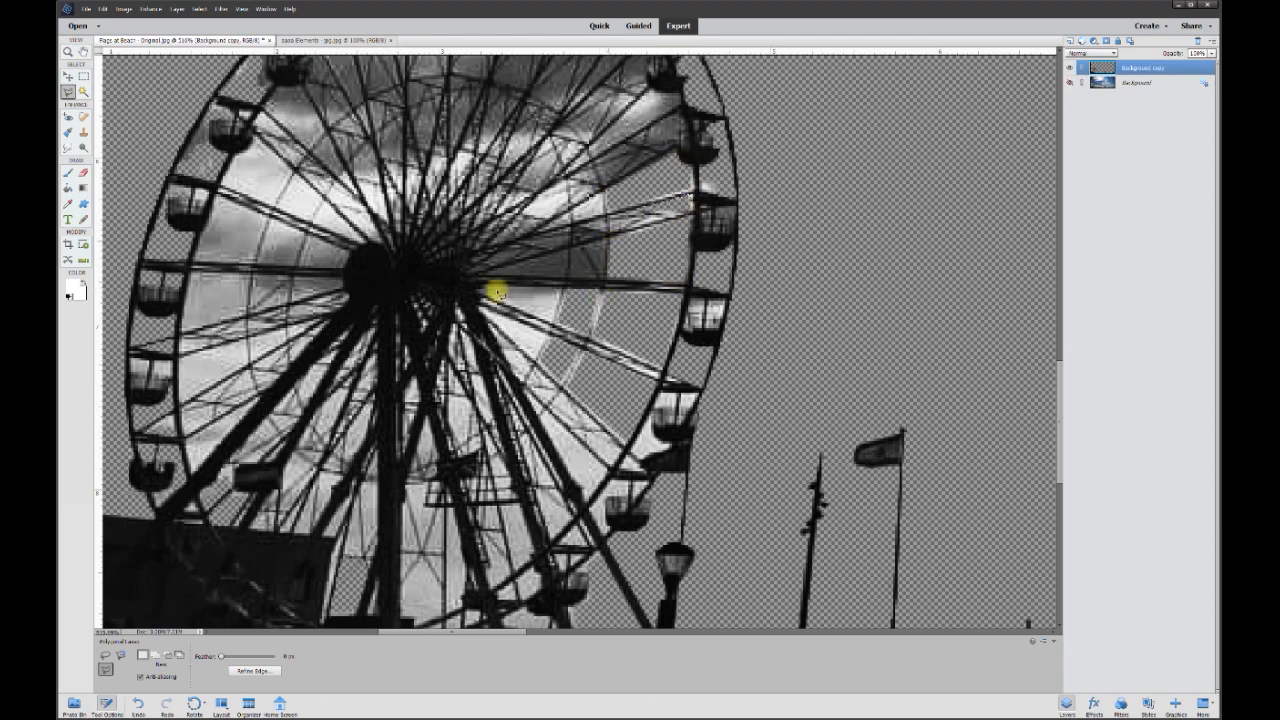
# - Outline and delete the remaining sky patches between the lower spokes and support legs of the Ferris wheel
pyautogui.click(559, 305)
pyautogui.press('Delete')
pyautogui.click(534, 361)
pyautogui.press('Delete')
pyautogui.click(559, 445)
pyautogui.press('Delete')
pyautogui.press('Delete')
pyautogui.click(558, 493)
pyautogui.press('Delete')
pyautogui.click(531, 559)
pyautogui.press('Delete')
pyautogui.click(463, 602)
pyautogui.press('Delete')
pyautogui.moveTo(1060, 397); pyautogui.dragTo(1062, 406)
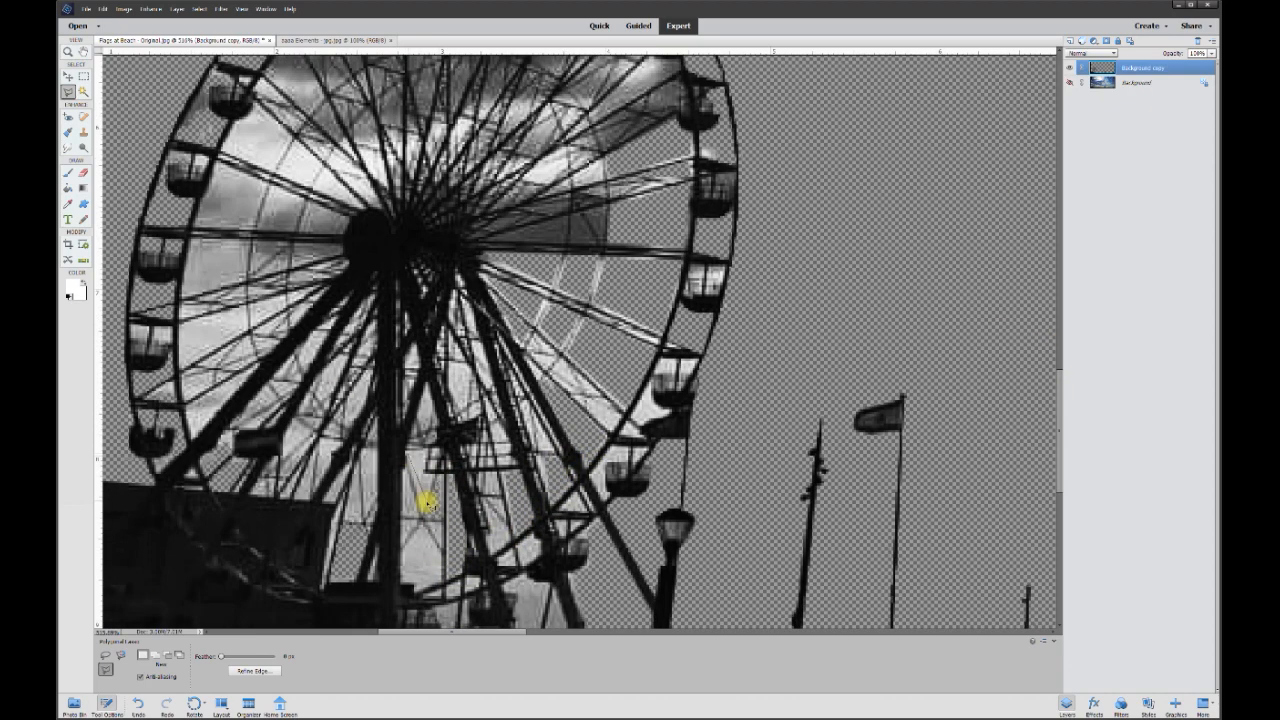
# - Show the Background layer, fit the whole image on screen, and make Background copy the active layer
pyautogui.click(1069, 82)
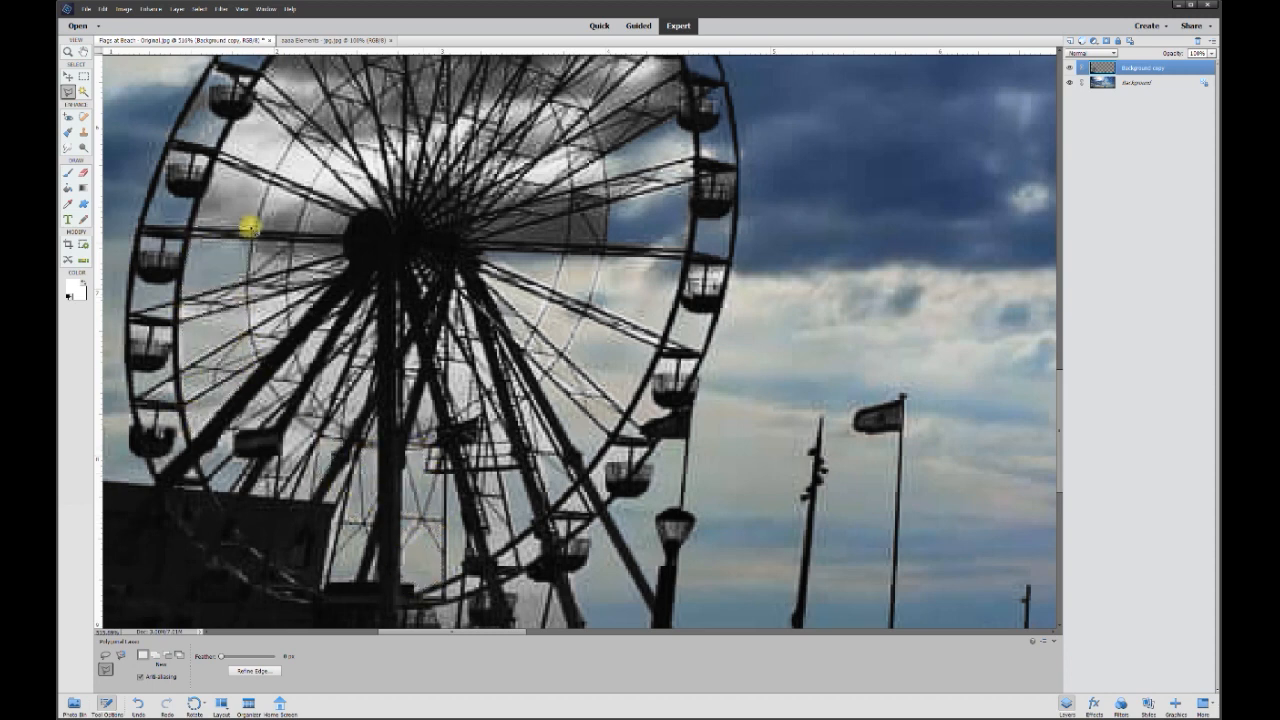
pyautogui.press('v')
pyautogui.hotkey('ctrl', '0')
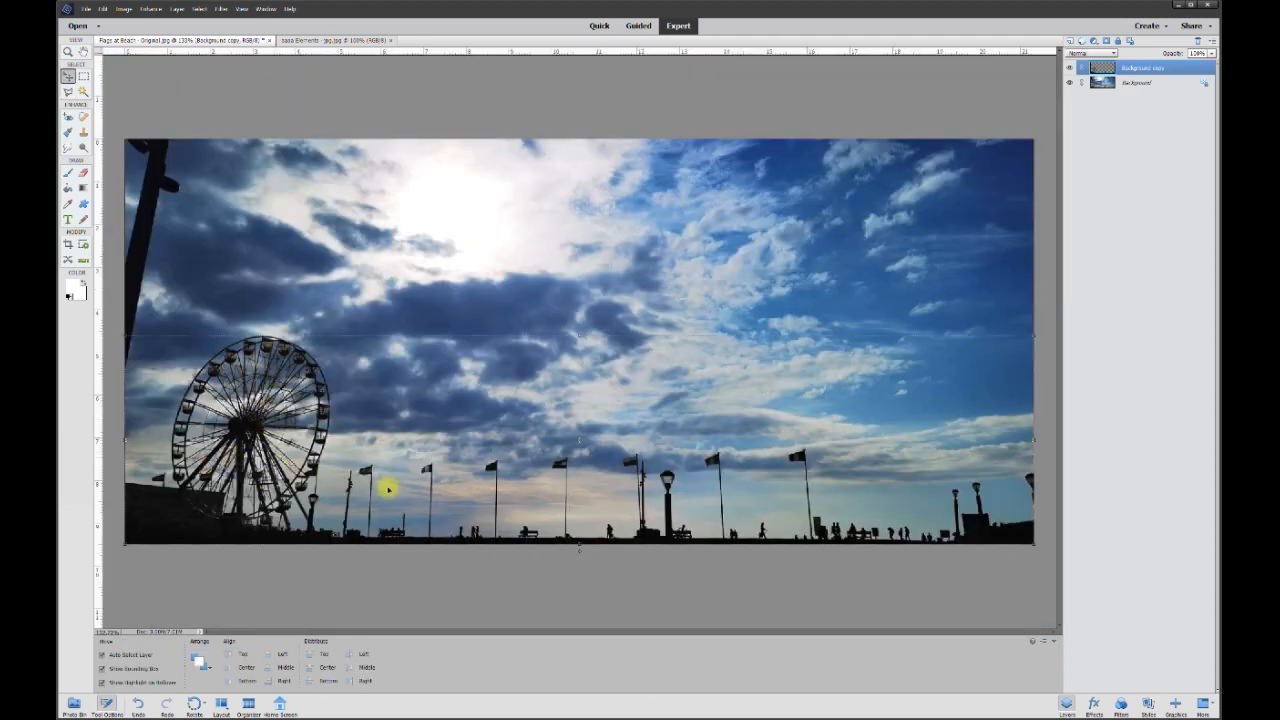
pyautogui.click(598, 317)
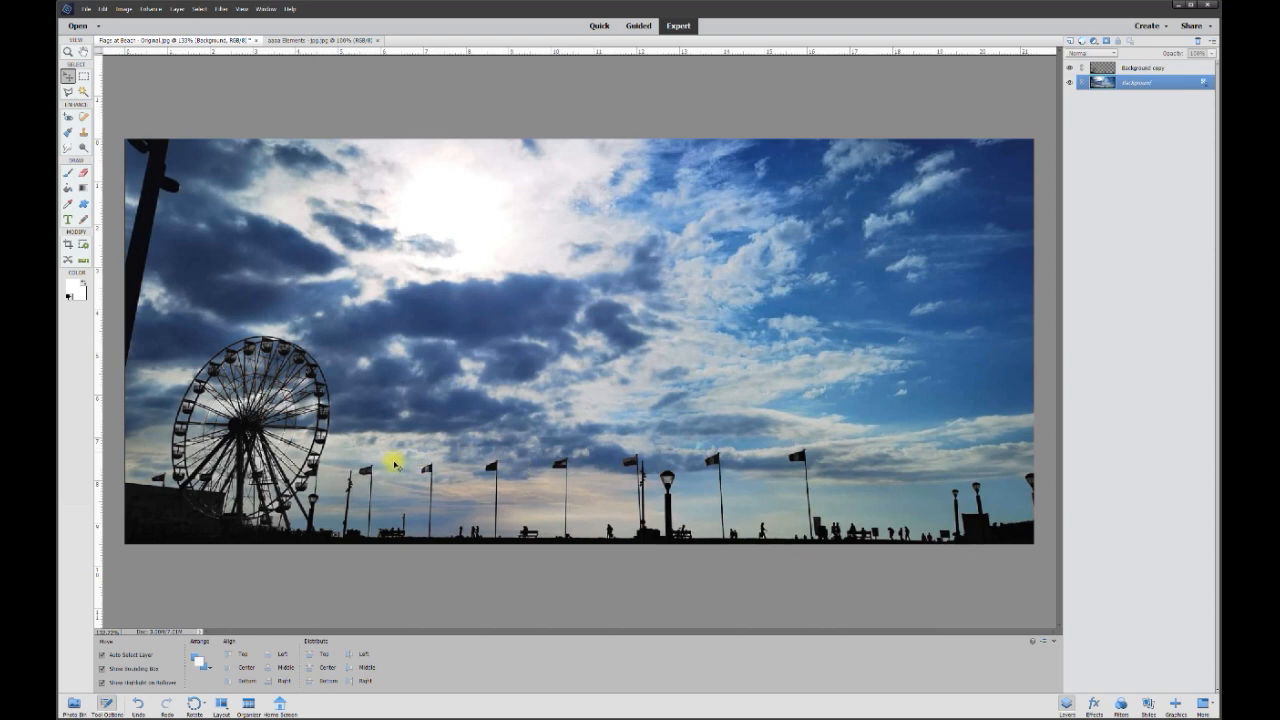
pyautogui.click(428, 470)
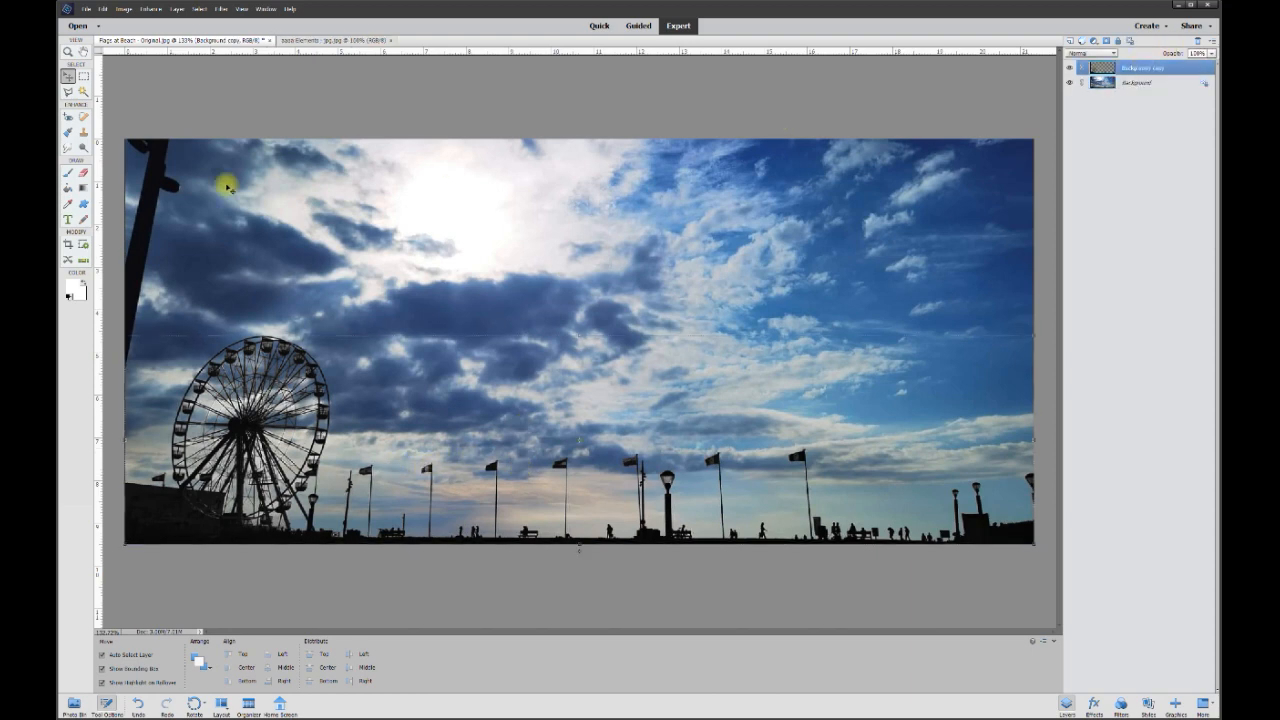
# - Erase the black-and-white flags on Background copy with a 15 px Eraser to bring back their original colours
pyautogui.click(84, 173)
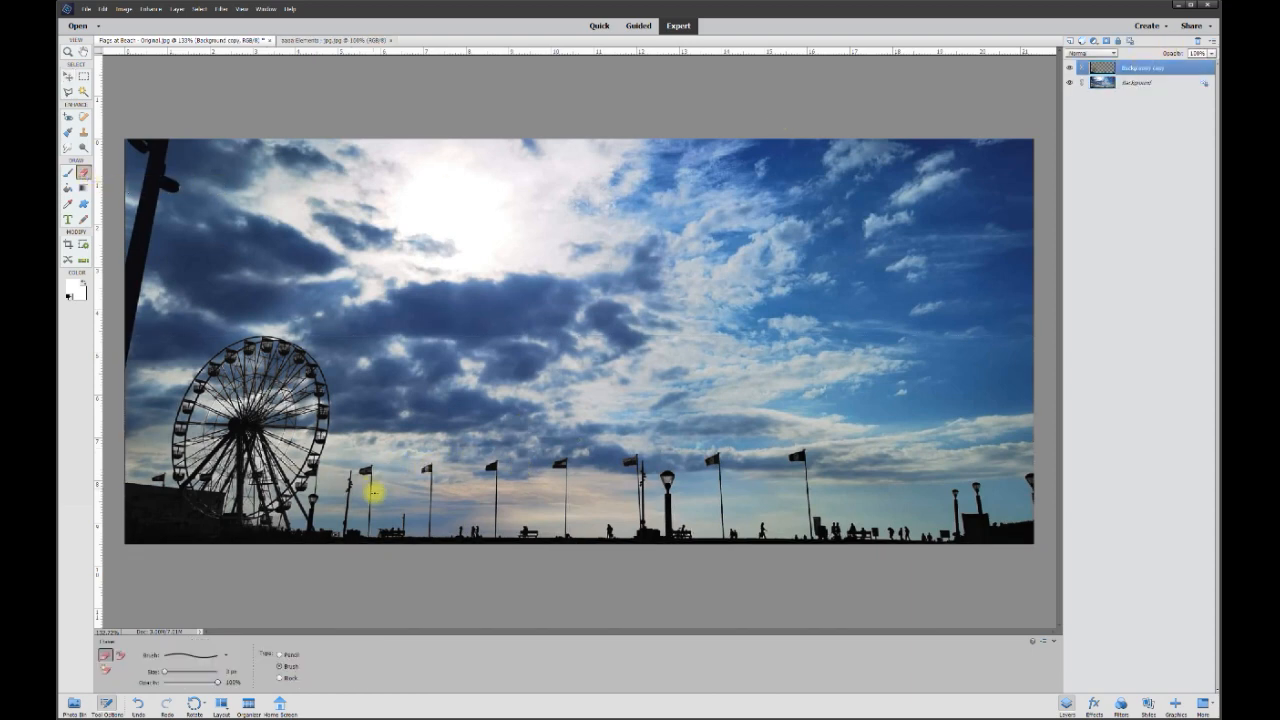
pyautogui.hotkey('ctrl', '+')
pyautogui.moveTo(231, 673); pyautogui.dragTo(205, 670)
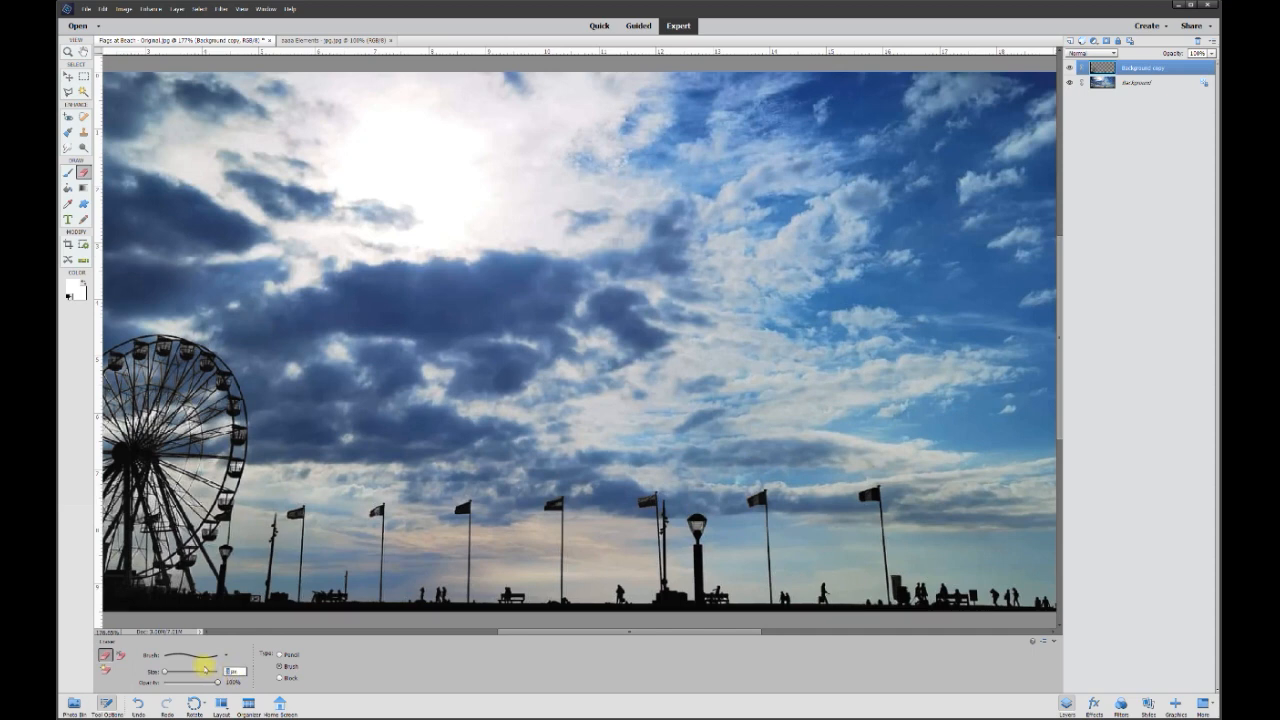
pyautogui.write('15')
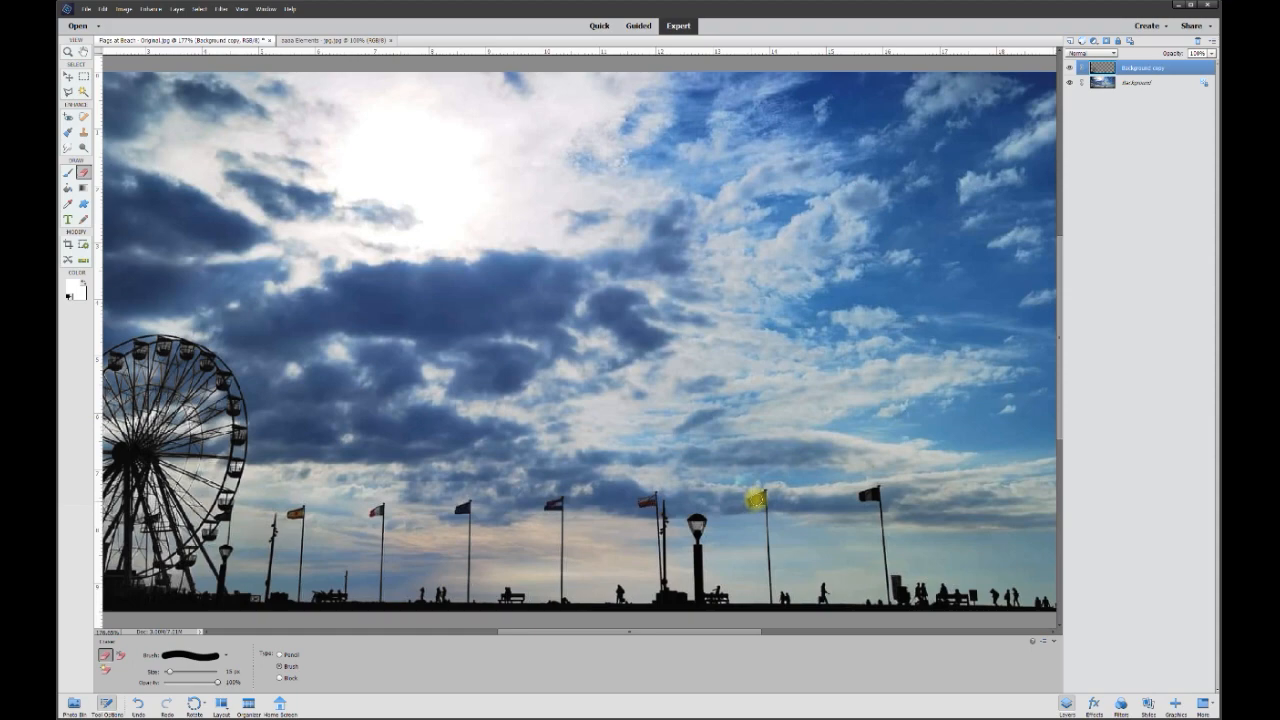
pyautogui.moveTo(743, 631); pyautogui.dragTo(705, 606)
# - Clone nearby sky over the tall dark pole at the photo's left edge with the Clone Stamp at 75 px
pyautogui.scroll(-1, 528, 465)
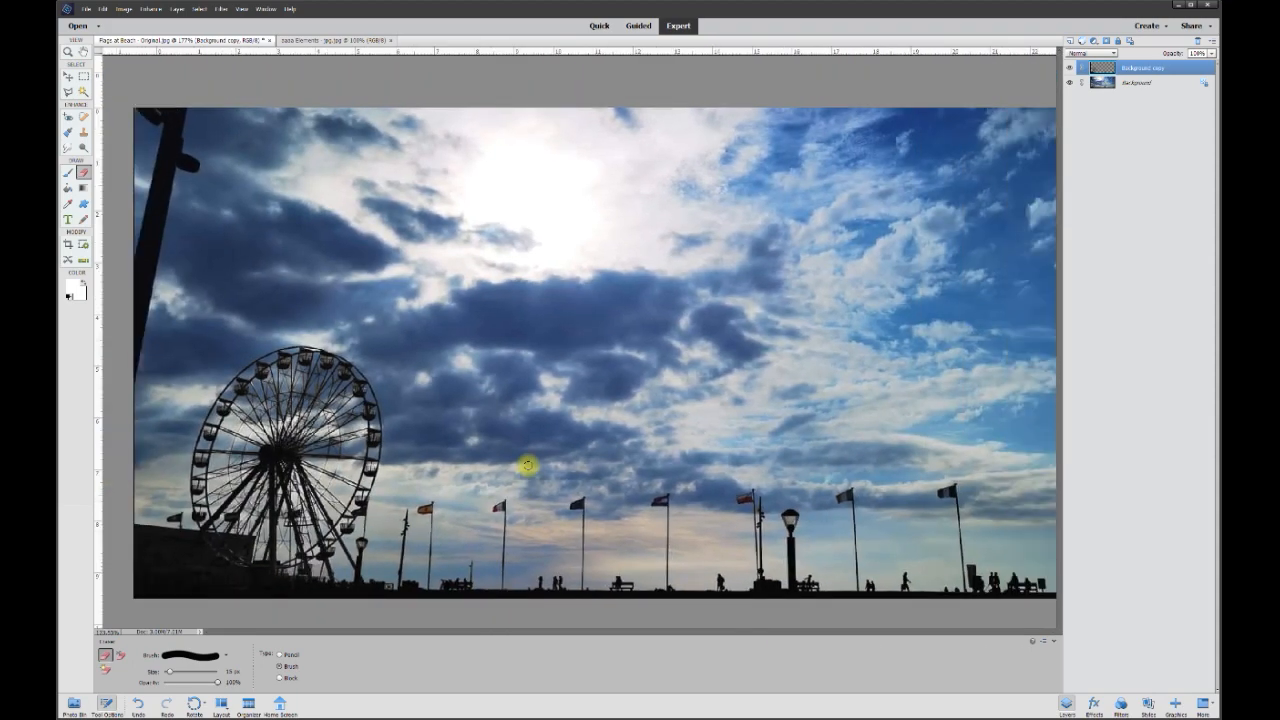
pyautogui.scroll(-2, 528, 465)
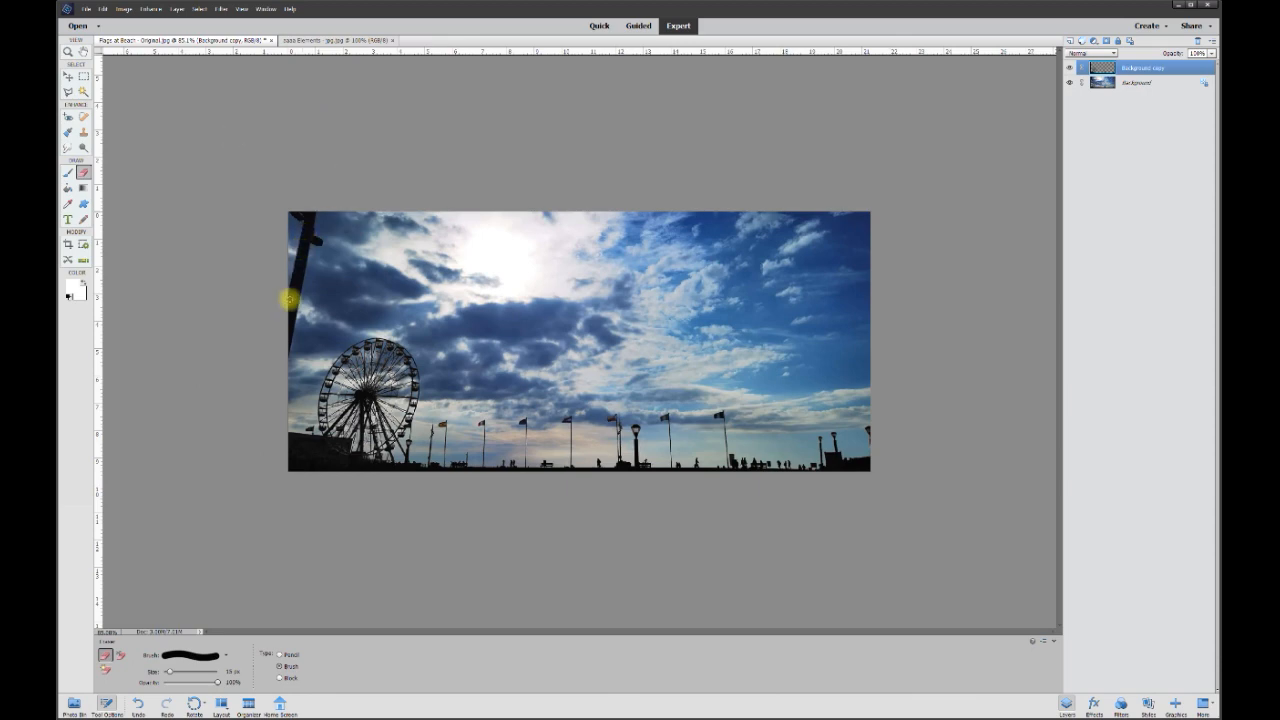
pyautogui.scroll(2, 172, 286)
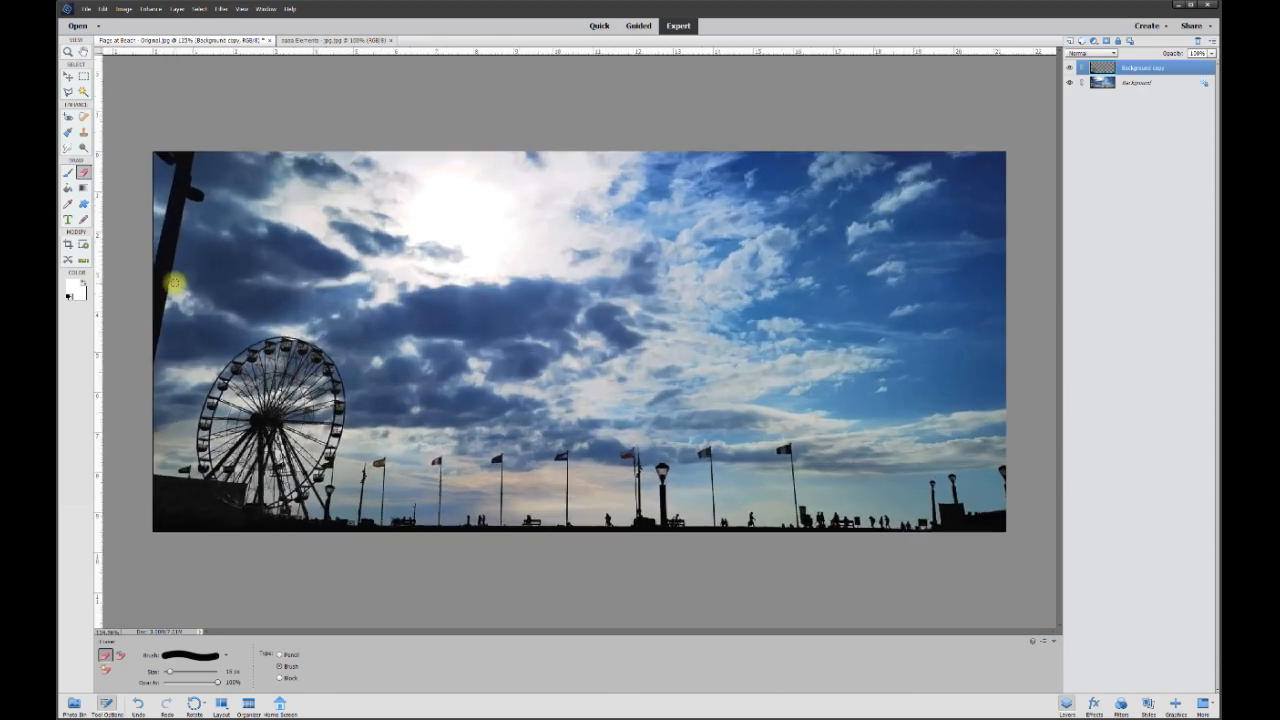
pyautogui.scroll(1, 127, 249)
pyautogui.scroll(2, 586, 551)
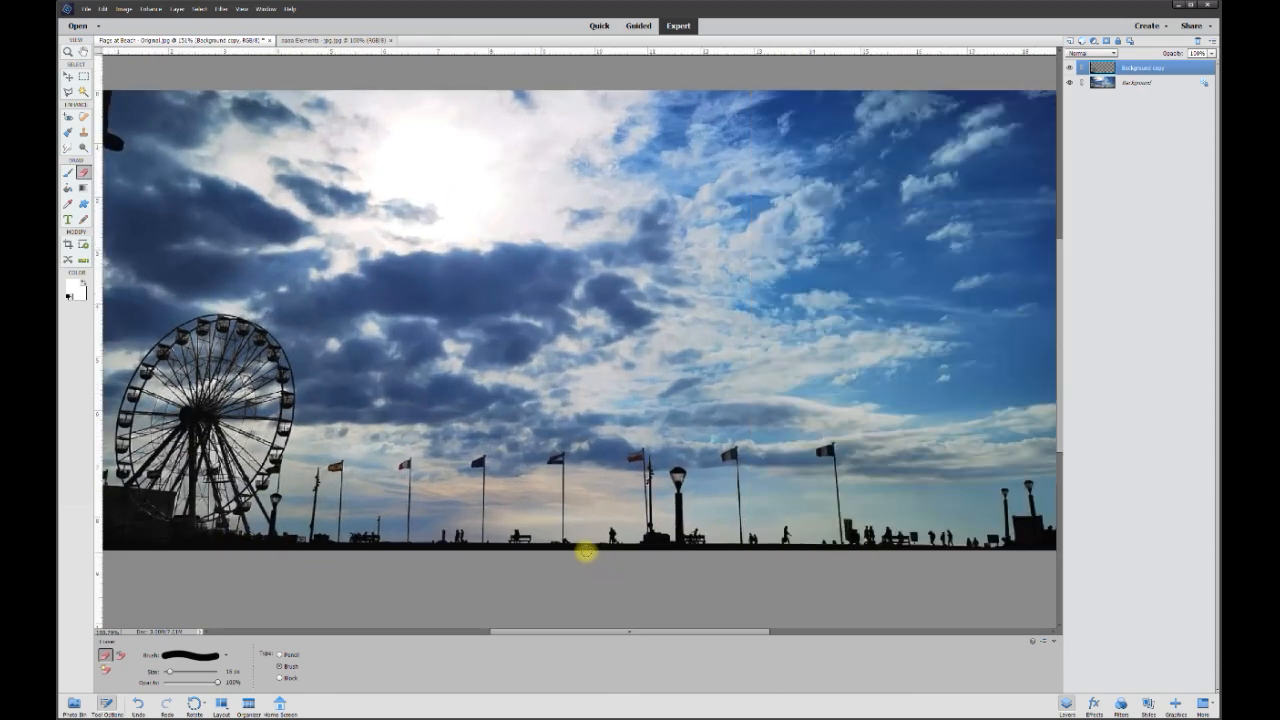
pyautogui.moveTo(636, 632); pyautogui.dragTo(609, 632)
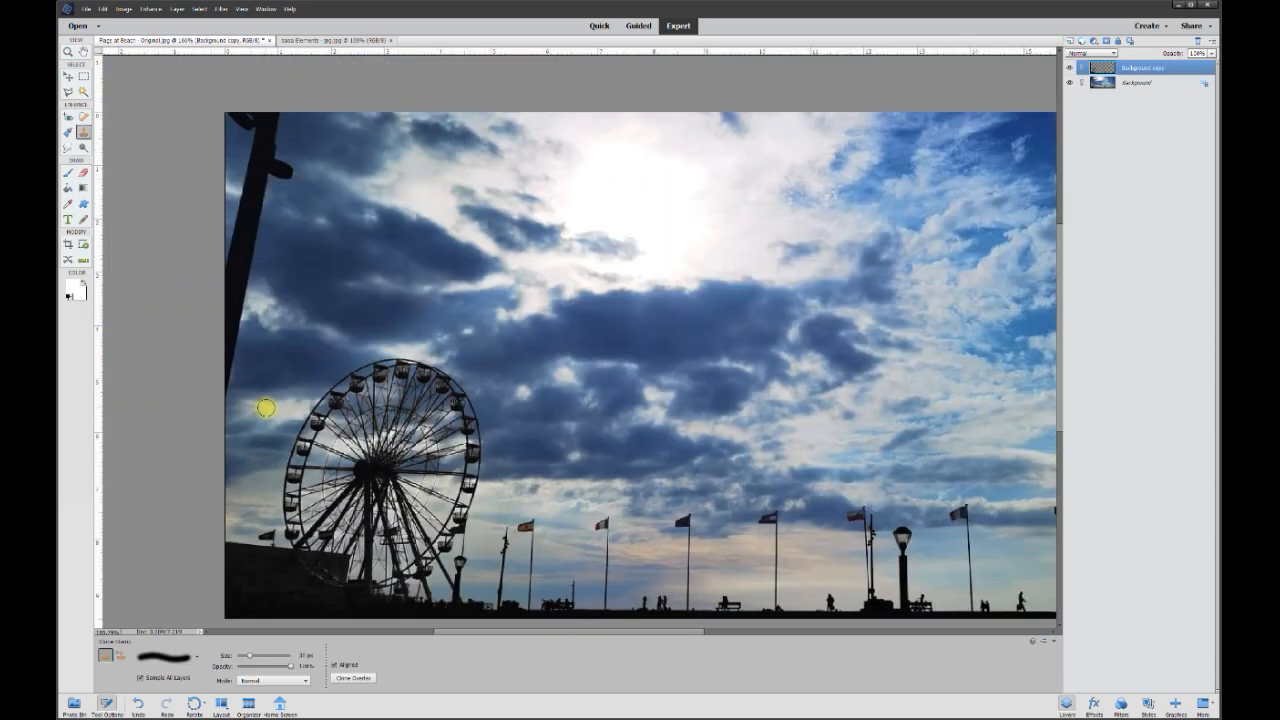
pyautogui.write('75')
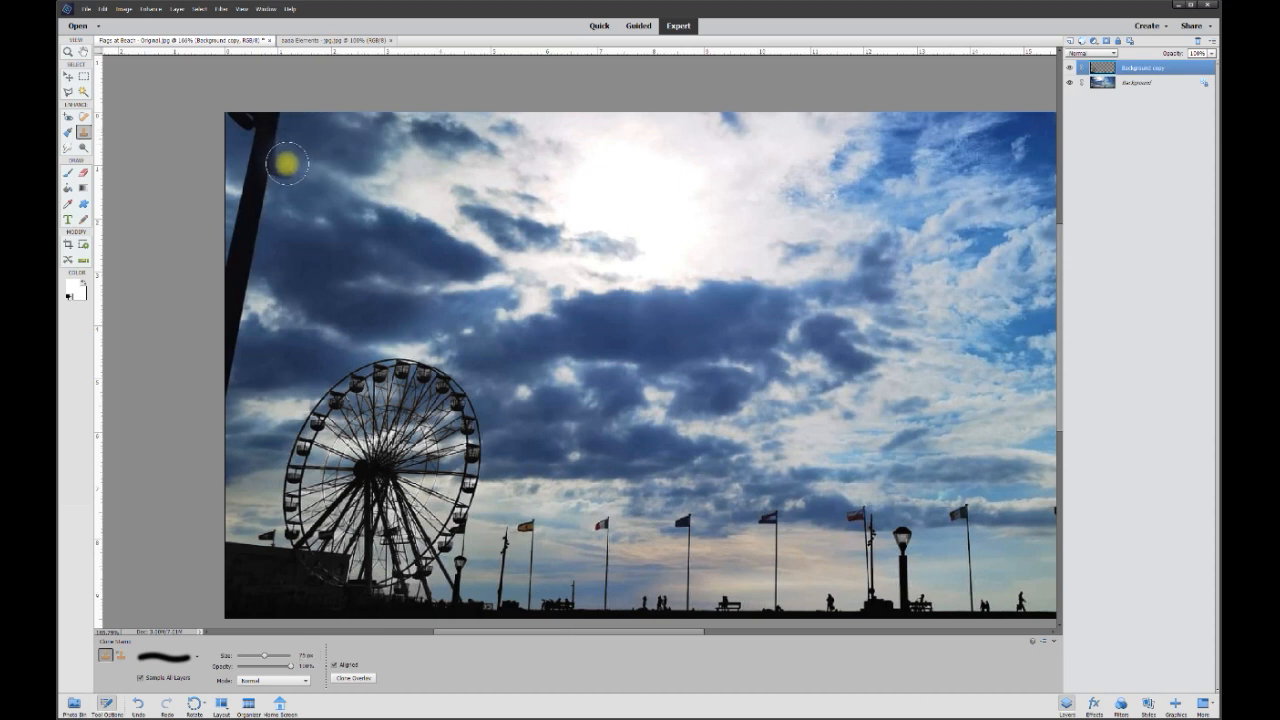
pyautogui.moveTo(286, 160)
pyautogui.mouseDown()
pyautogui.moveTo(274, 189)
pyautogui.moveTo(286, 157)
pyautogui.moveTo(257, 110)
pyautogui.mouseUp()
pyautogui.keyDown('alt'); pyautogui.click(363, 203); pyautogui.keyUp('alt')
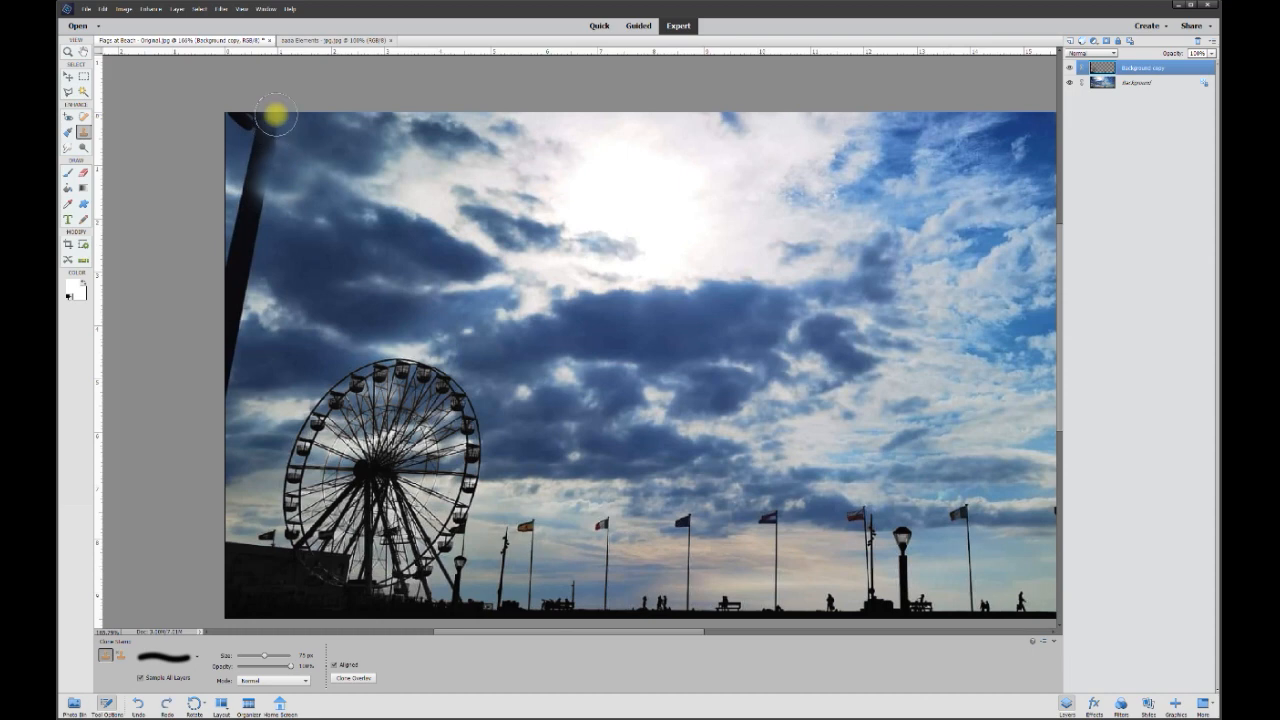
pyautogui.moveTo(276, 118)
pyautogui.mouseDown()
pyautogui.moveTo(243, 308)
pyautogui.moveTo(262, 106)
pyautogui.moveTo(256, 137)
pyautogui.moveTo(271, 138)
pyautogui.moveTo(228, 128)
pyautogui.mouseUp()
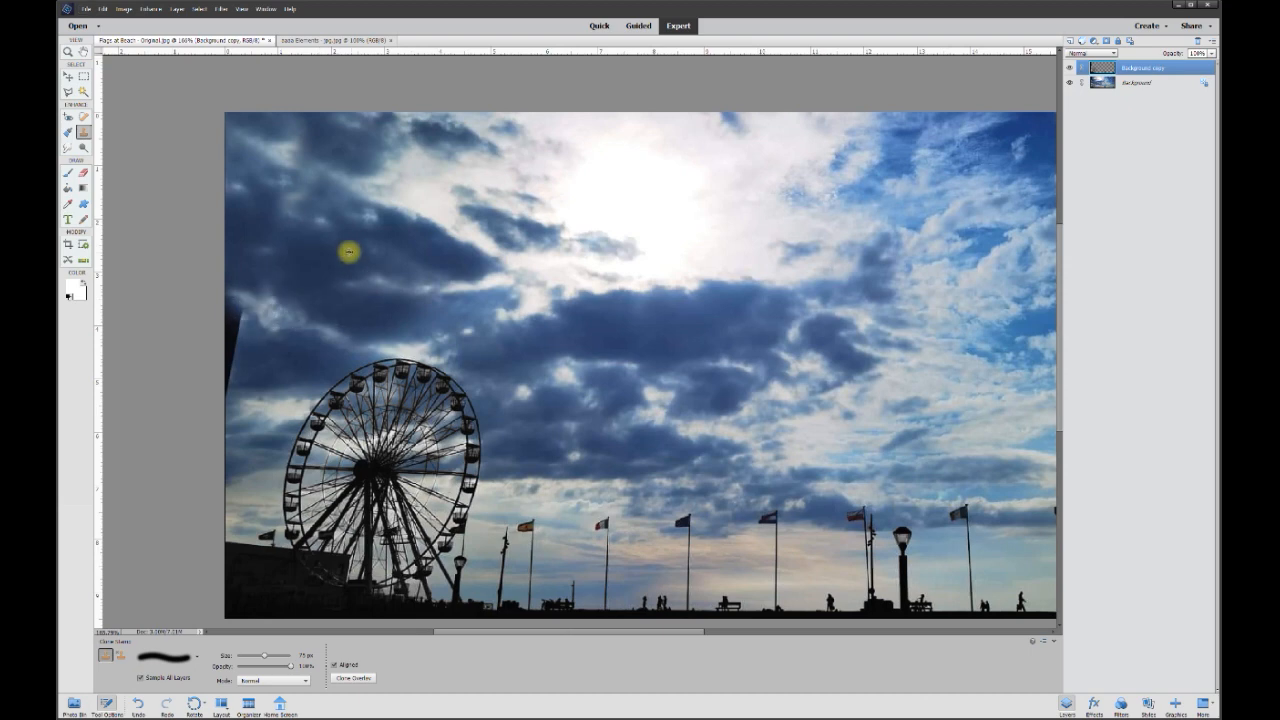
pyautogui.keyDown('alt'); pyautogui.click(342, 188); pyautogui.keyUp('alt')
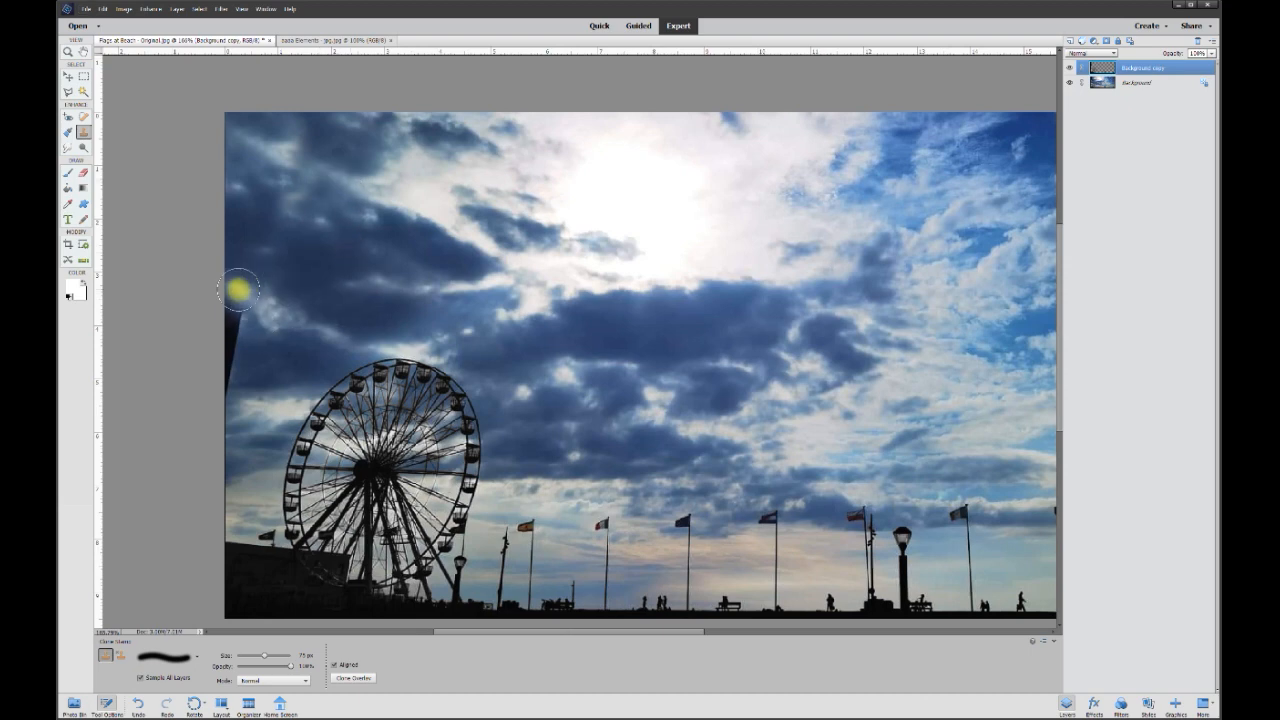
pyautogui.moveTo(235, 306)
pyautogui.mouseDown()
pyautogui.moveTo(226, 374)
pyautogui.moveTo(209, 391)
pyautogui.mouseUp()
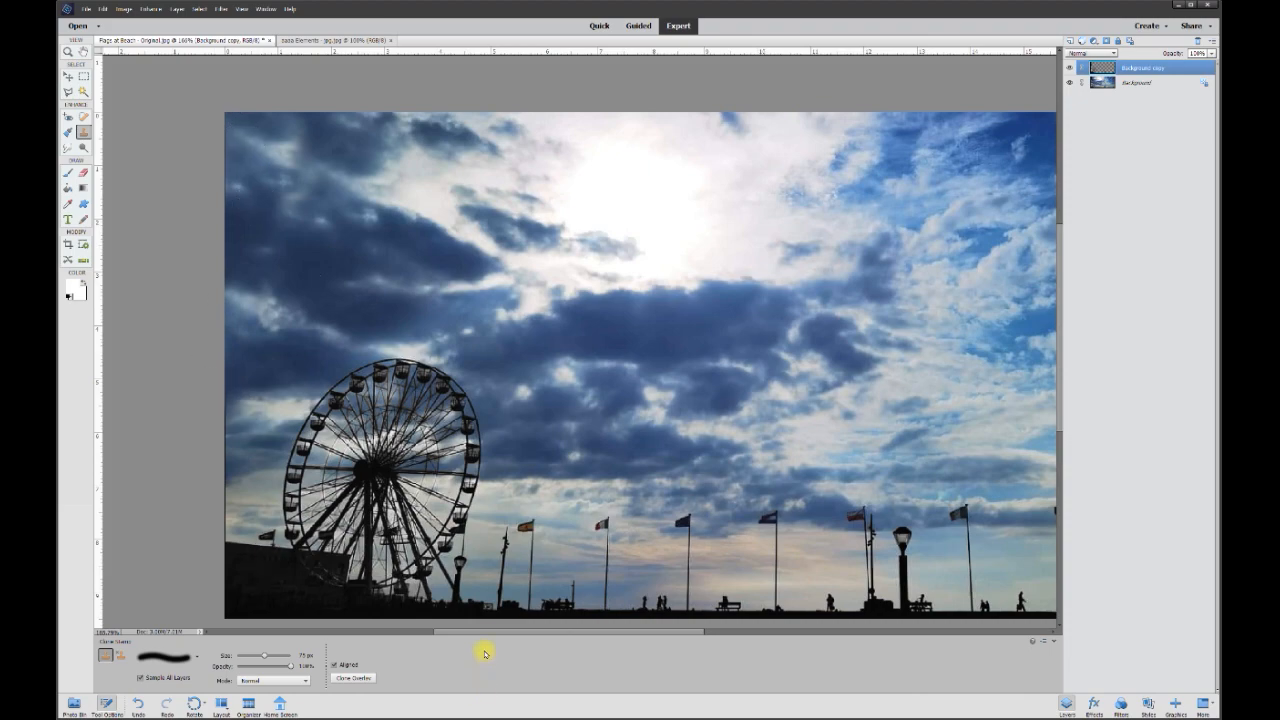
# - Outline the dark building and hill below the lamp posts at the photo's right end with the Polygonal Lasso and copy them to a new layer
pyautogui.moveTo(491, 632); pyautogui.dragTo(667, 632)
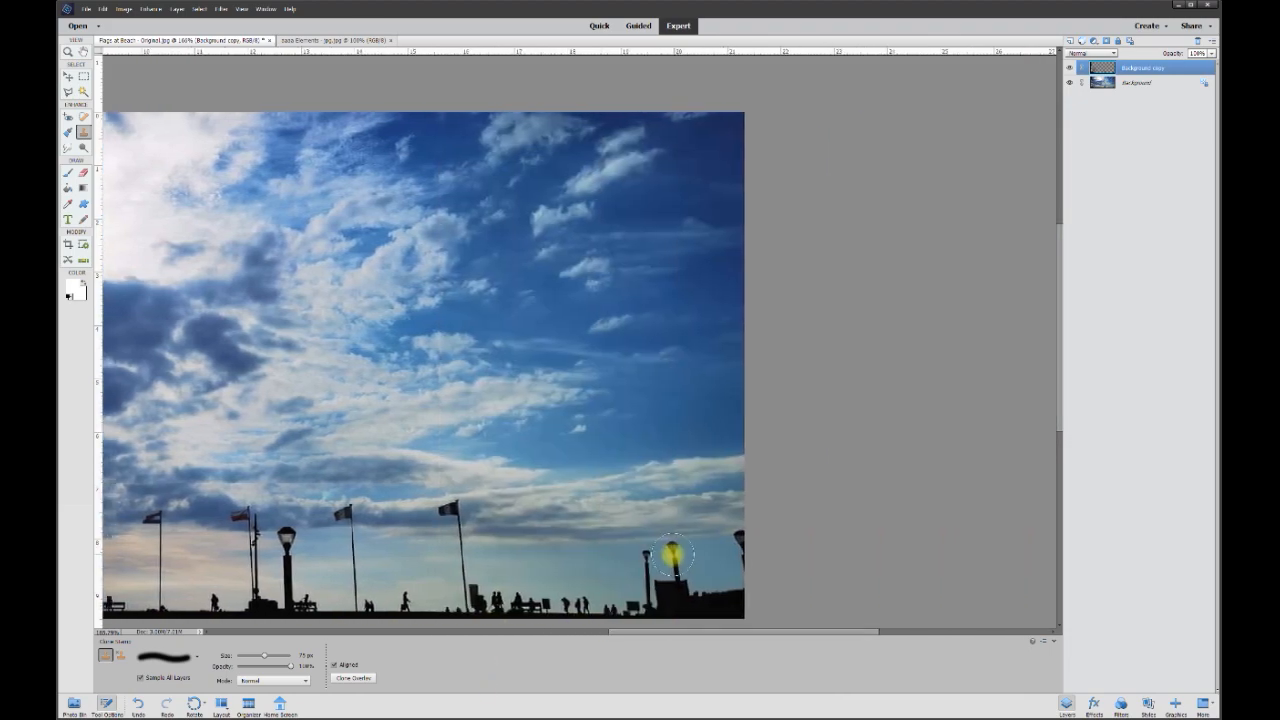
pyautogui.scroll(-1, 683, 560)
pyautogui.scroll(8, 666, 554)
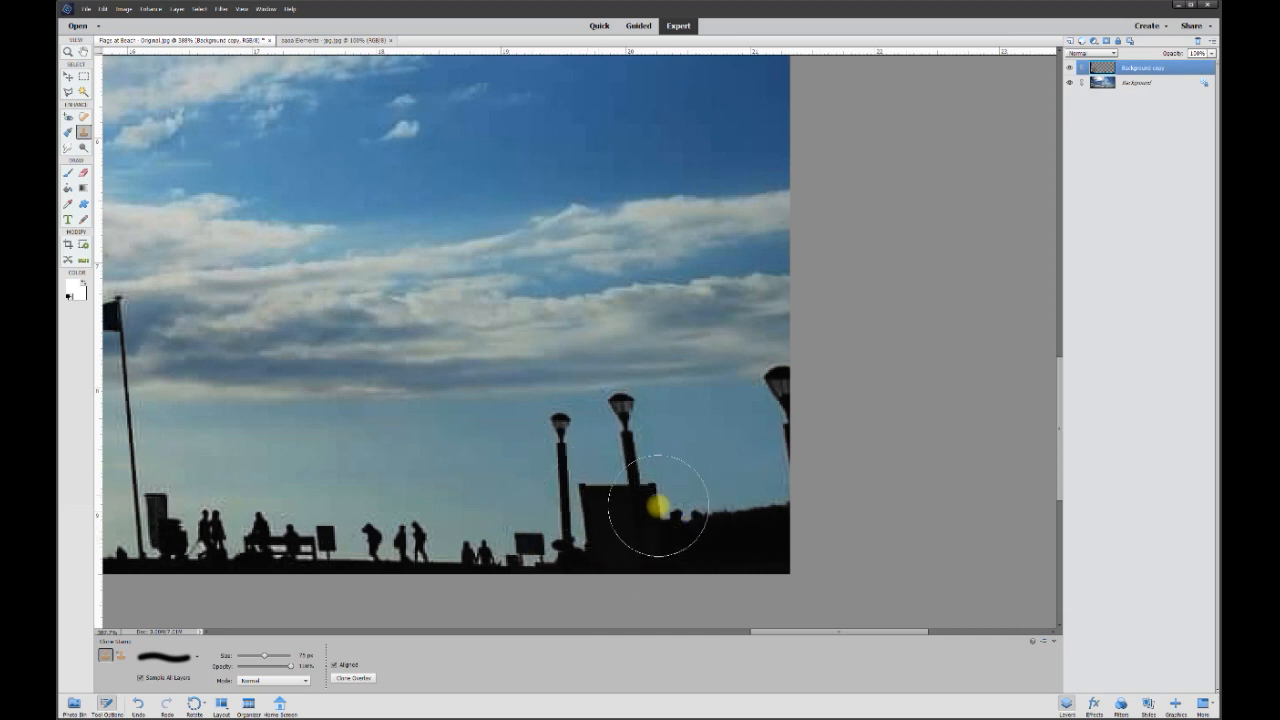
pyautogui.click(69, 90)
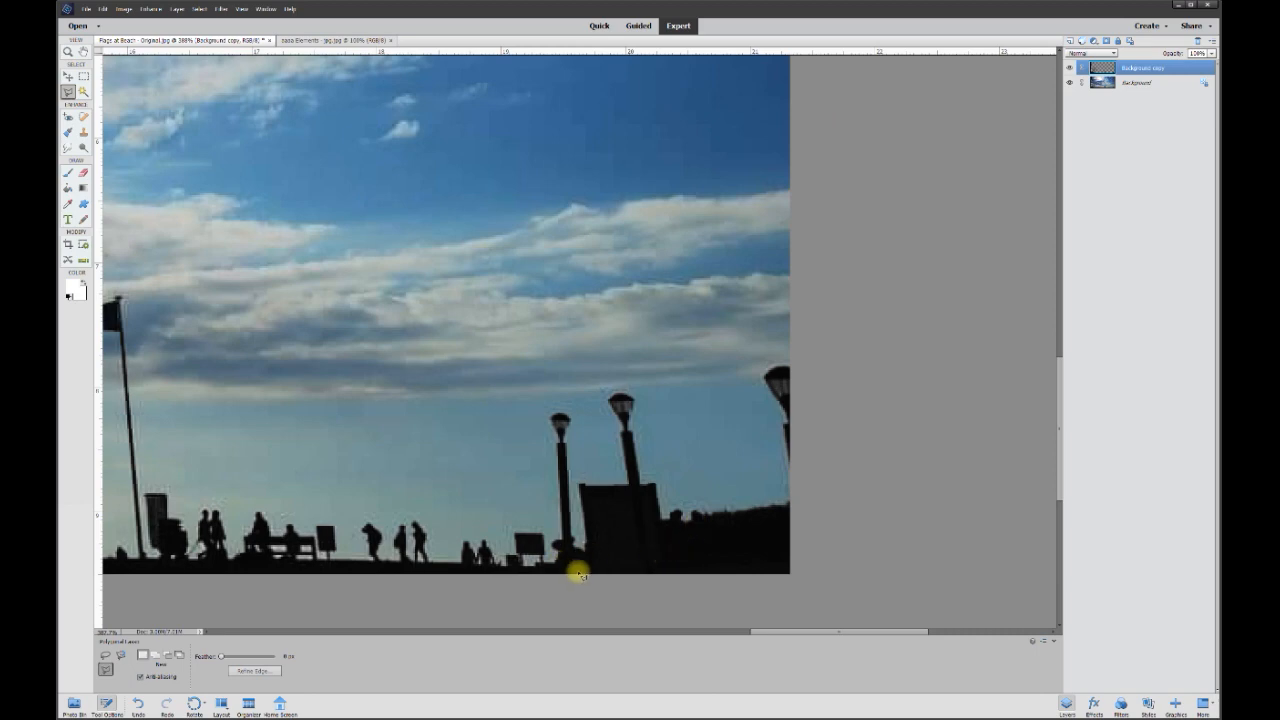
pyautogui.scroll(2, 566, 575)
pyautogui.scroll(1, 563, 578)
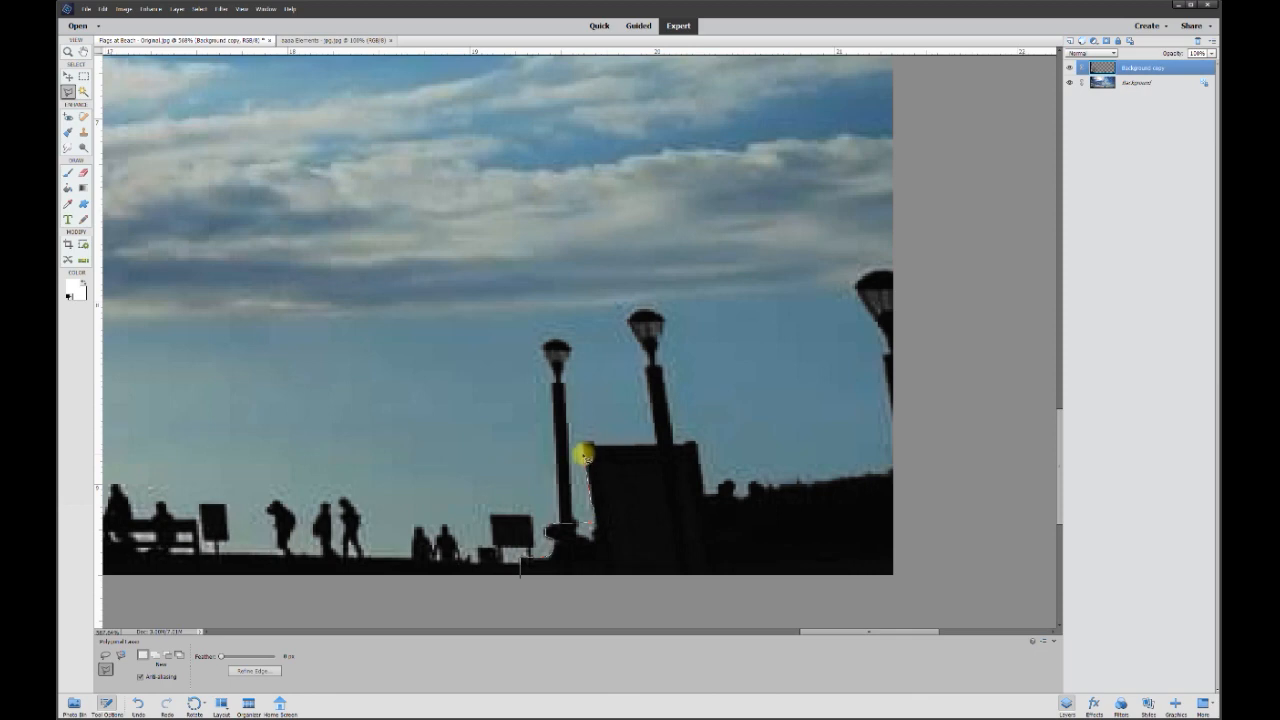
pyautogui.click(584, 441)
pyautogui.click(697, 442)
pyautogui.click(701, 476)
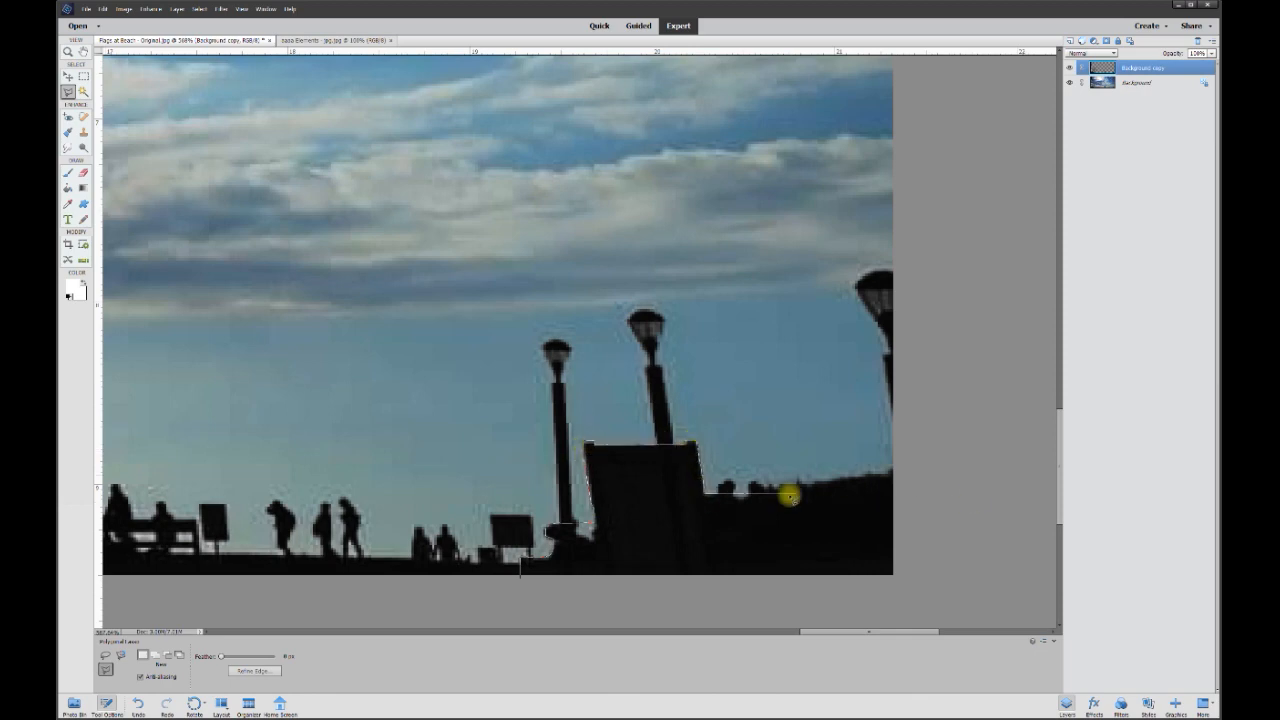
pyautogui.click(722, 480)
pyautogui.click(897, 468)
pyautogui.doubleClick(908, 592)
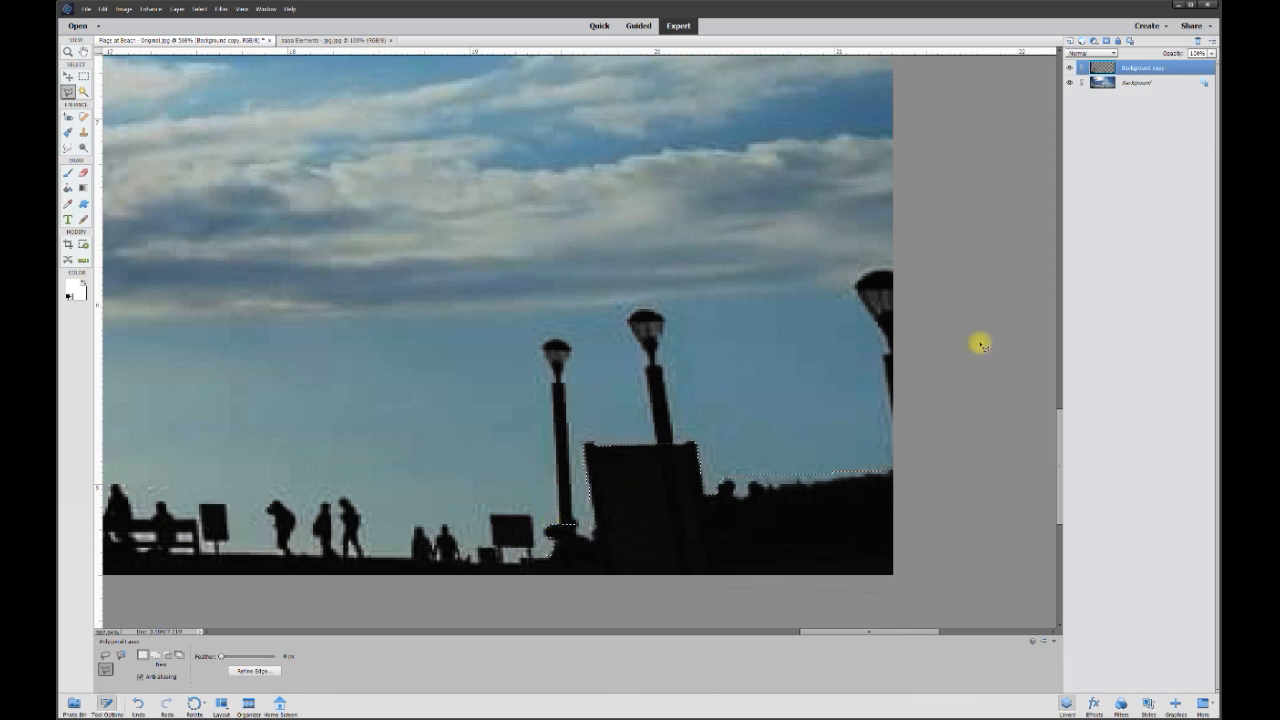
pyautogui.rightClick(718, 522)
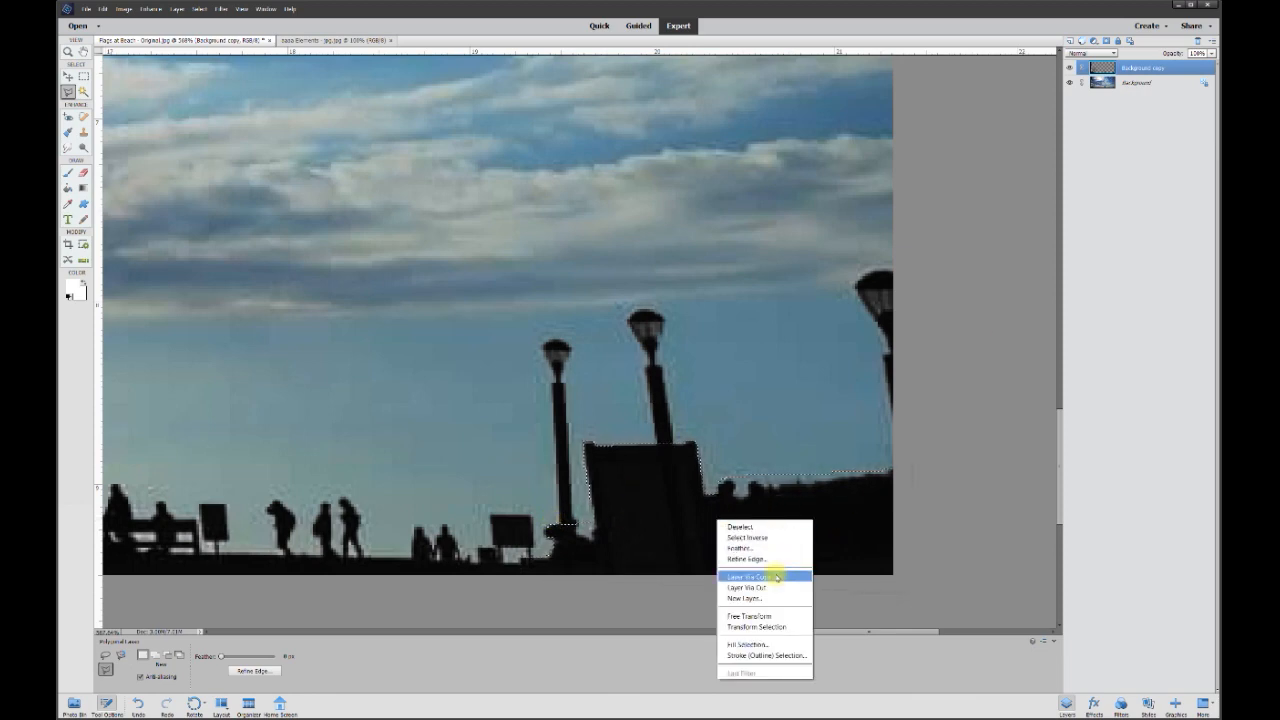
pyautogui.click(768, 571)
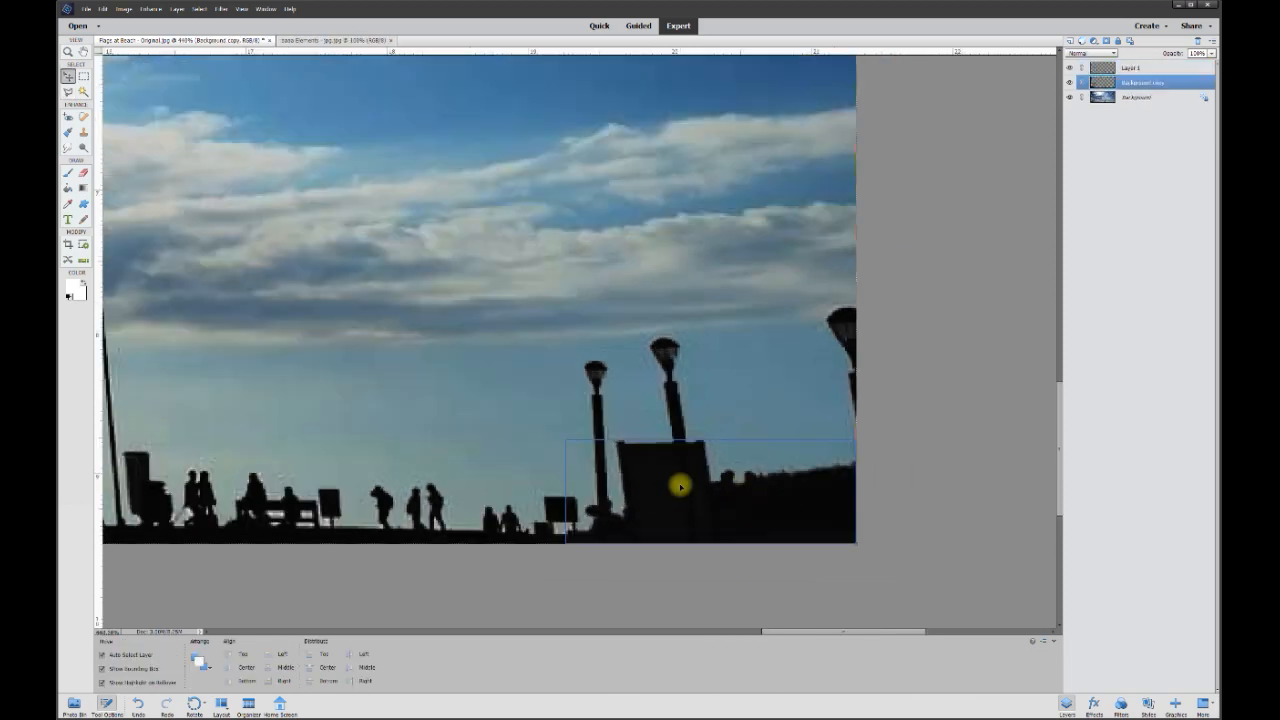
# - Try moving the building piece up over the lamp posts and undo the move
pyautogui.moveTo(680, 485); pyautogui.dragTo(609, 399)
pyautogui.hotkey('ctrl', 'z')
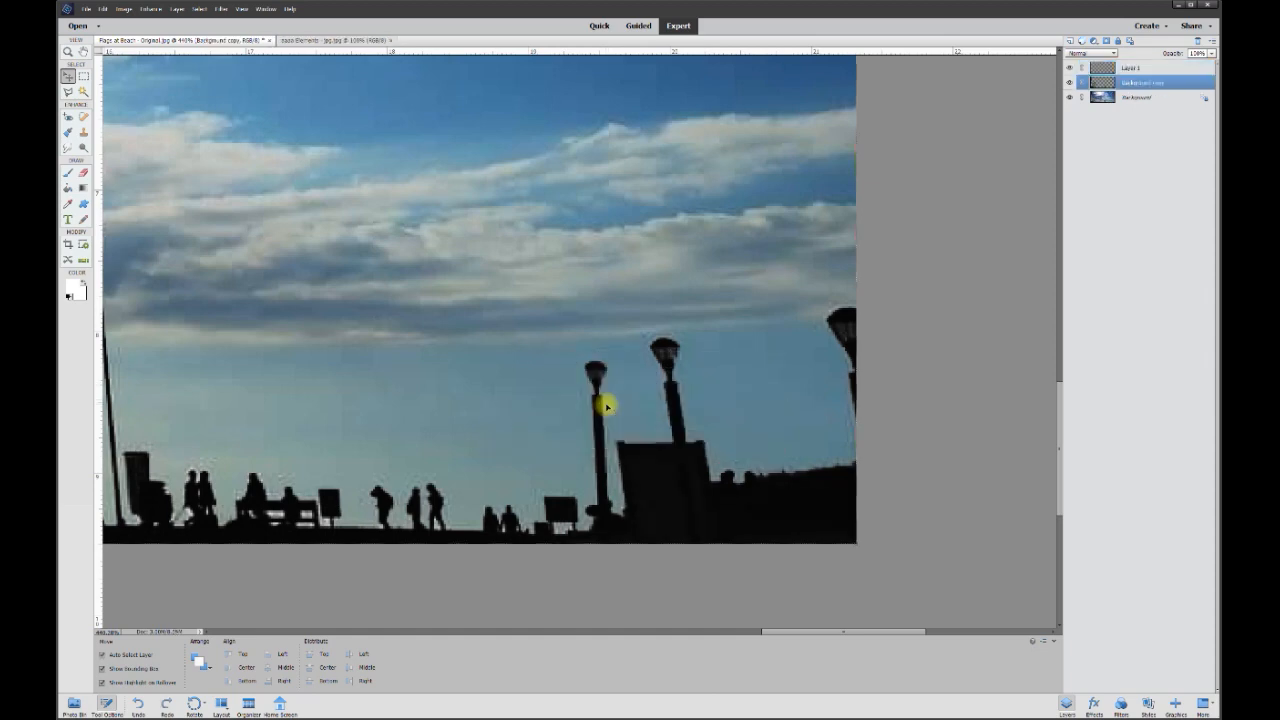
# - Merge the Background copy layer down into Background and check the merged layer by toggling its visibility
pyautogui.rightClick(1131, 84)
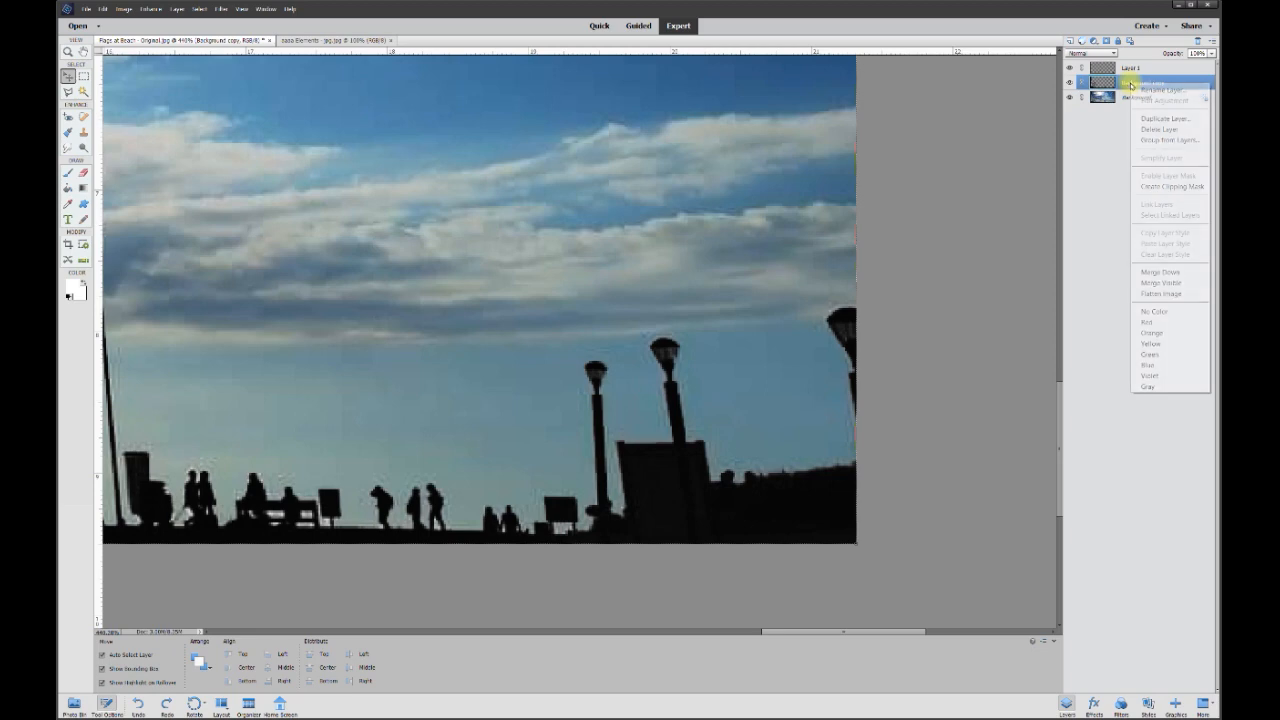
pyautogui.click(1160, 272)
pyautogui.click(1070, 83)
pyautogui.click(1070, 83)
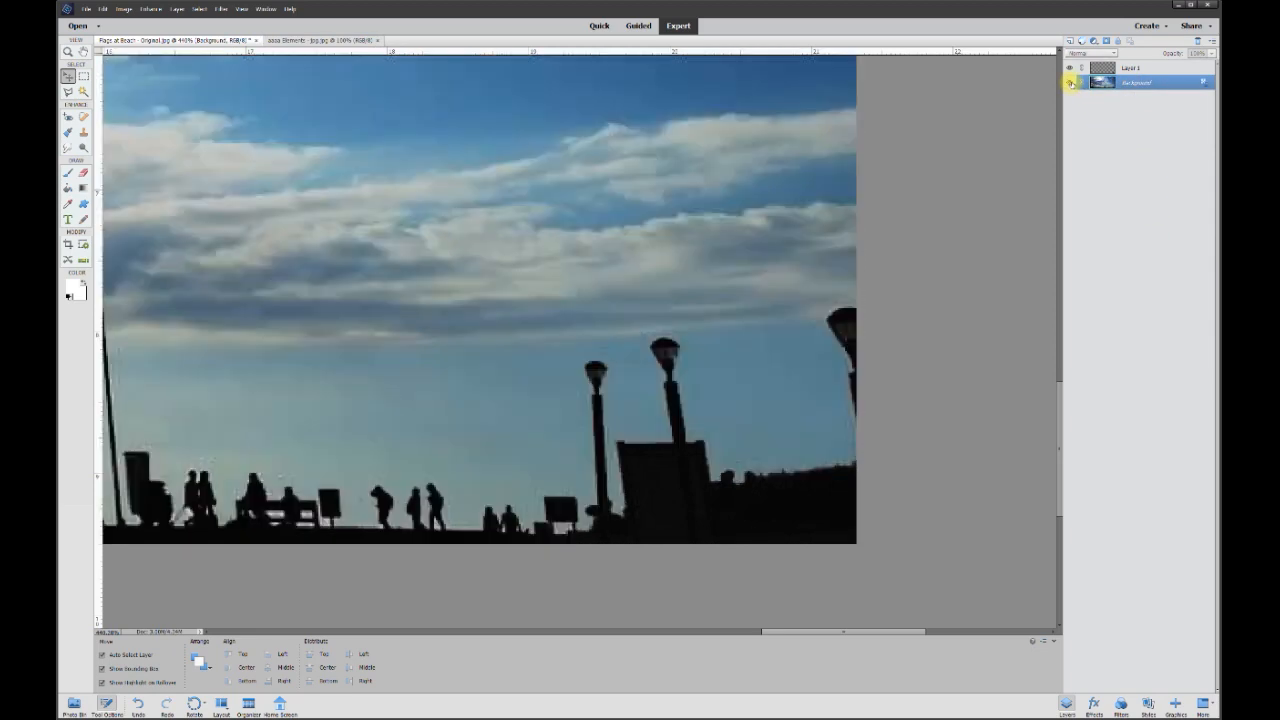
# - Smudge the surrounding sky over the three lamp posts at the photo's right end, enlarging the brush for the outermost post
pyautogui.click(67, 150)
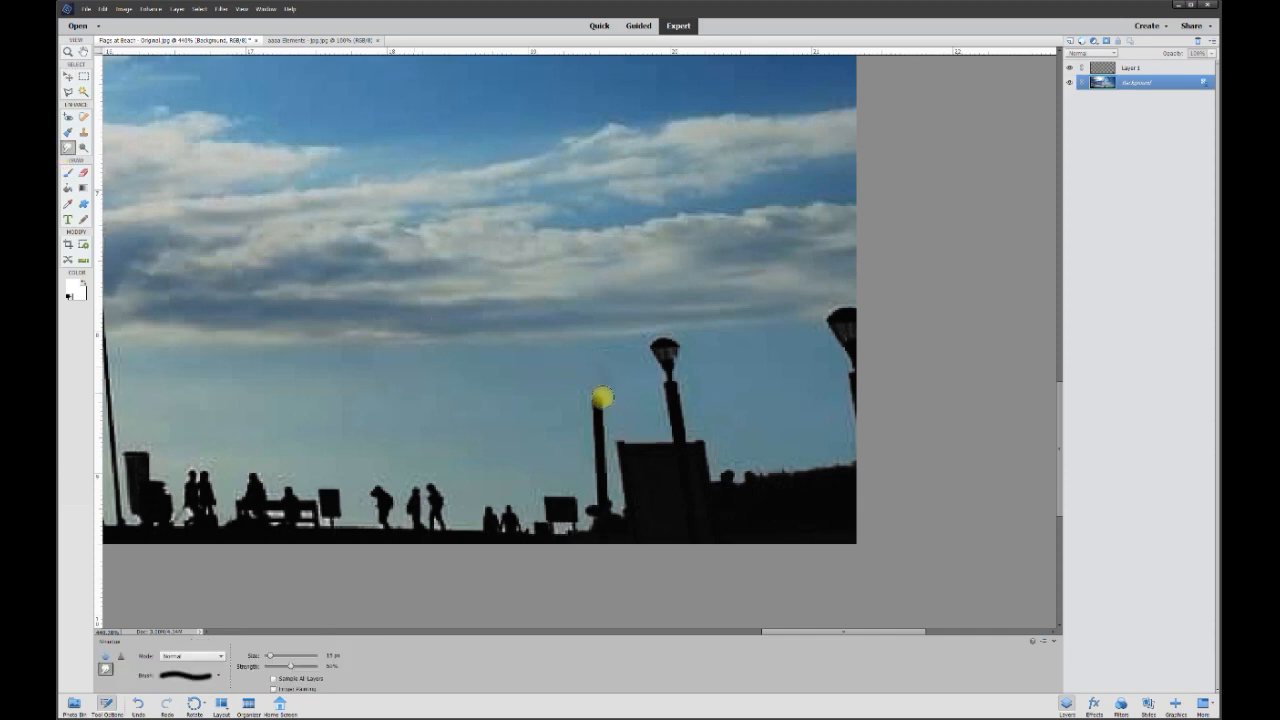
pyautogui.moveTo(595, 383)
pyautogui.mouseDown()
pyautogui.moveTo(594, 417)
pyautogui.moveTo(611, 429)
pyautogui.moveTo(597, 493)
pyautogui.moveTo(586, 434)
pyautogui.mouseUp()
pyautogui.moveTo(652, 345)
pyautogui.mouseDown()
pyautogui.moveTo(682, 387)
pyautogui.moveTo(660, 376)
pyautogui.moveTo(651, 423)
pyautogui.mouseUp()
pyautogui.press(']')
pyautogui.press(']')
pyautogui.moveTo(806, 354)
pyautogui.mouseDown()
pyautogui.moveTo(834, 329)
pyautogui.moveTo(764, 359)
pyautogui.mouseUp()
pyautogui.scroll(-8, 707, 412)
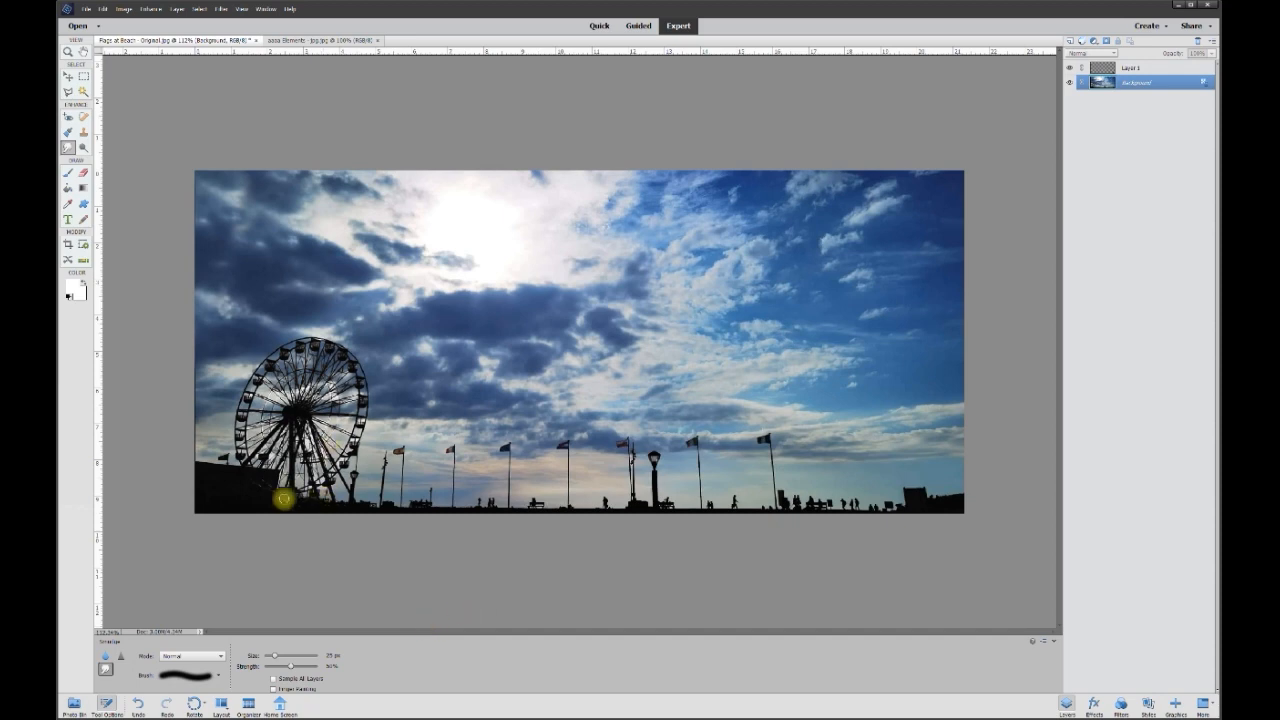
pyautogui.click(67, 77)
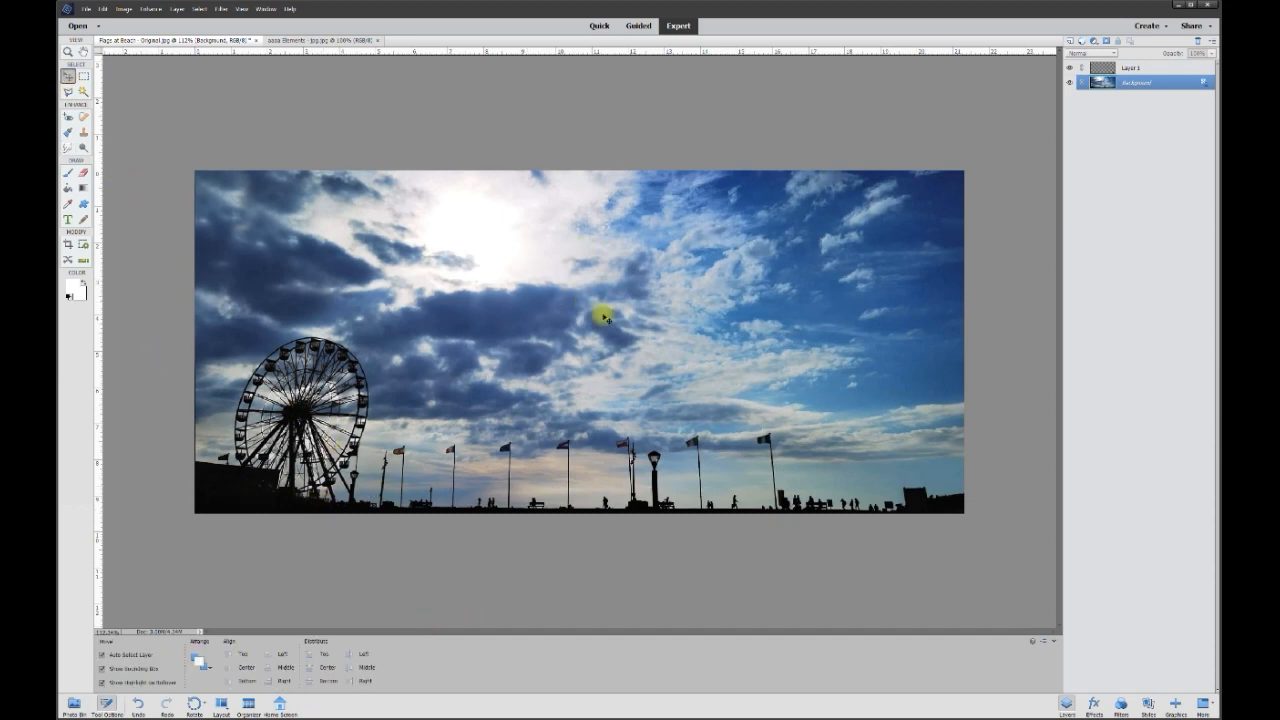
pyautogui.scroll(5, 529, 514)
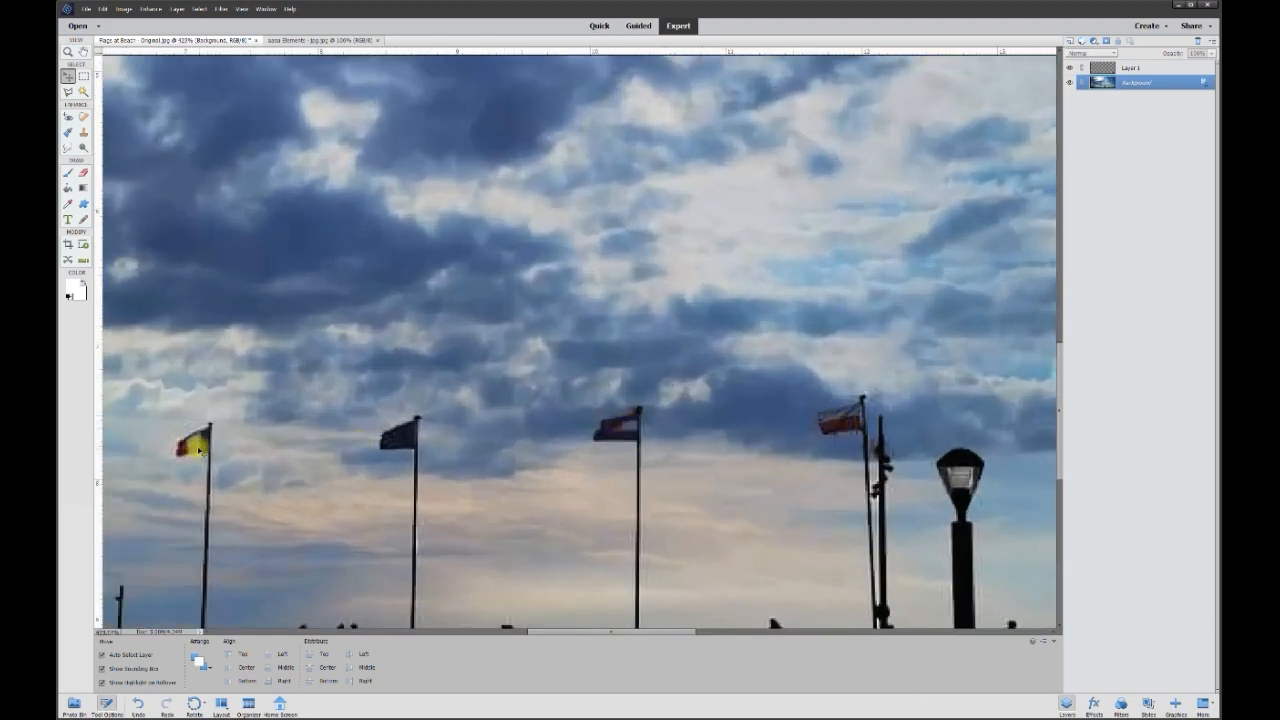
pyautogui.scroll(-5, 280, 447)
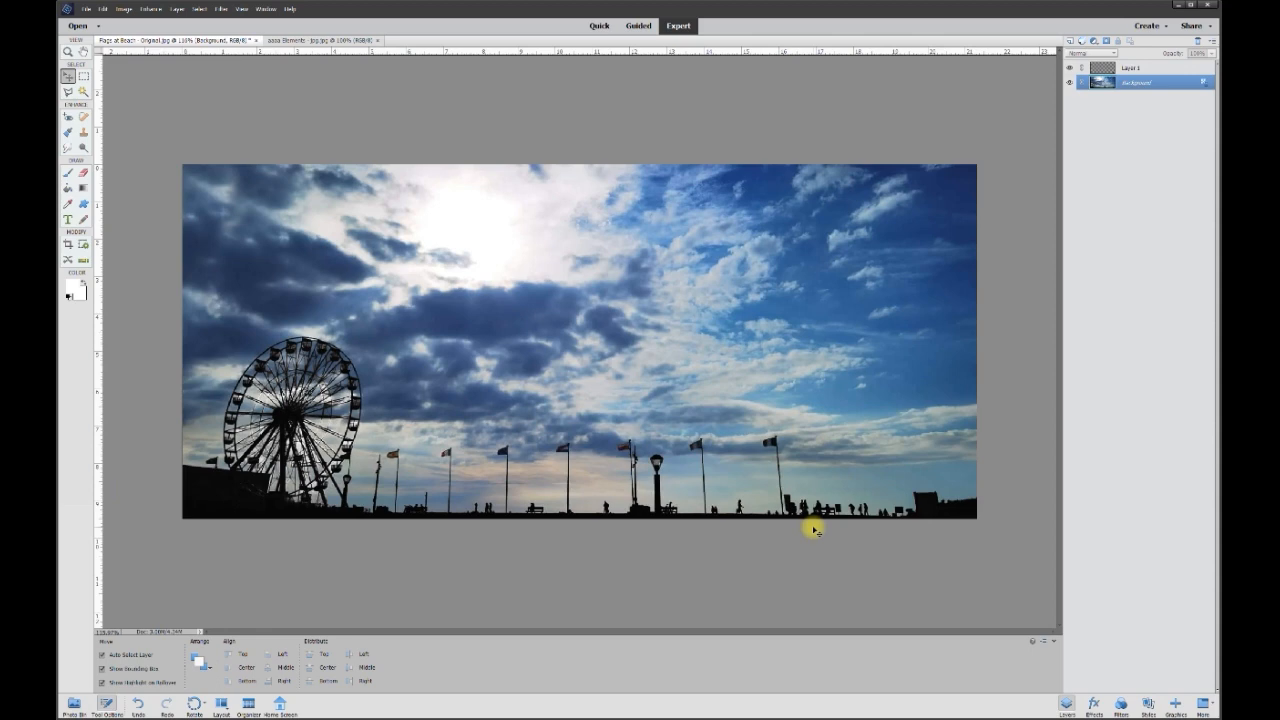